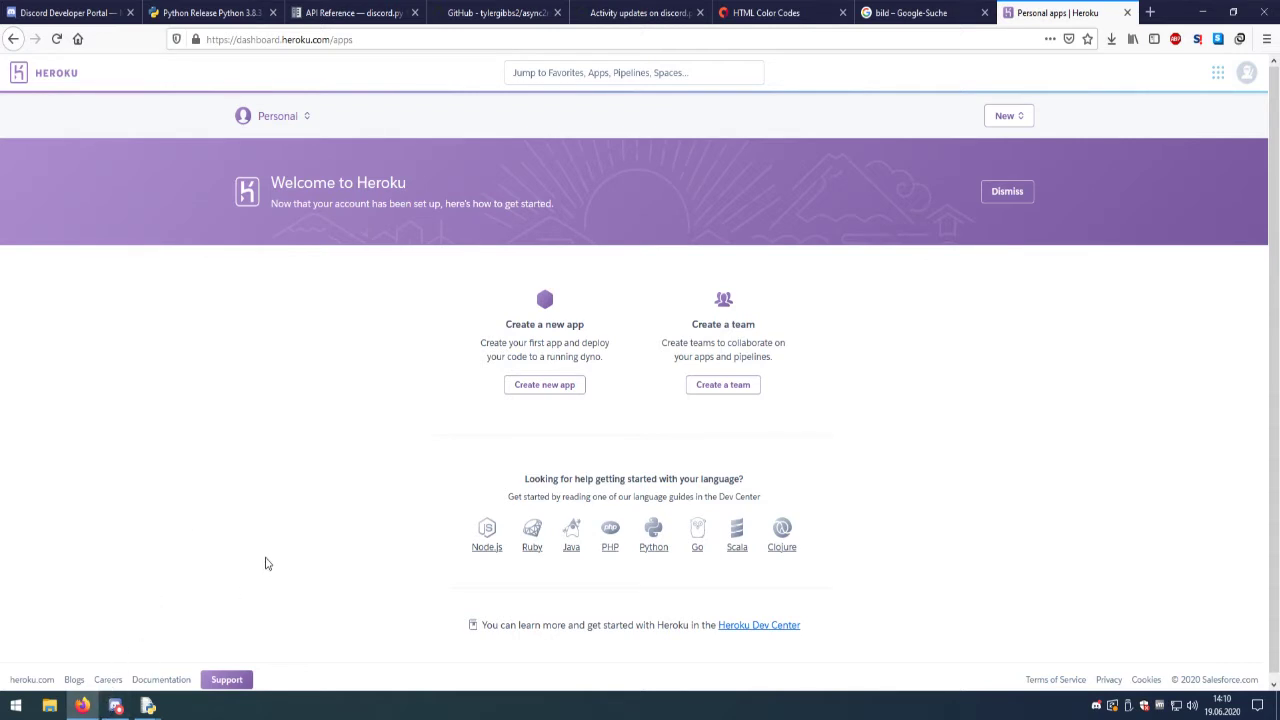
mouse_move(116, 706)
left_click(1243, 80)
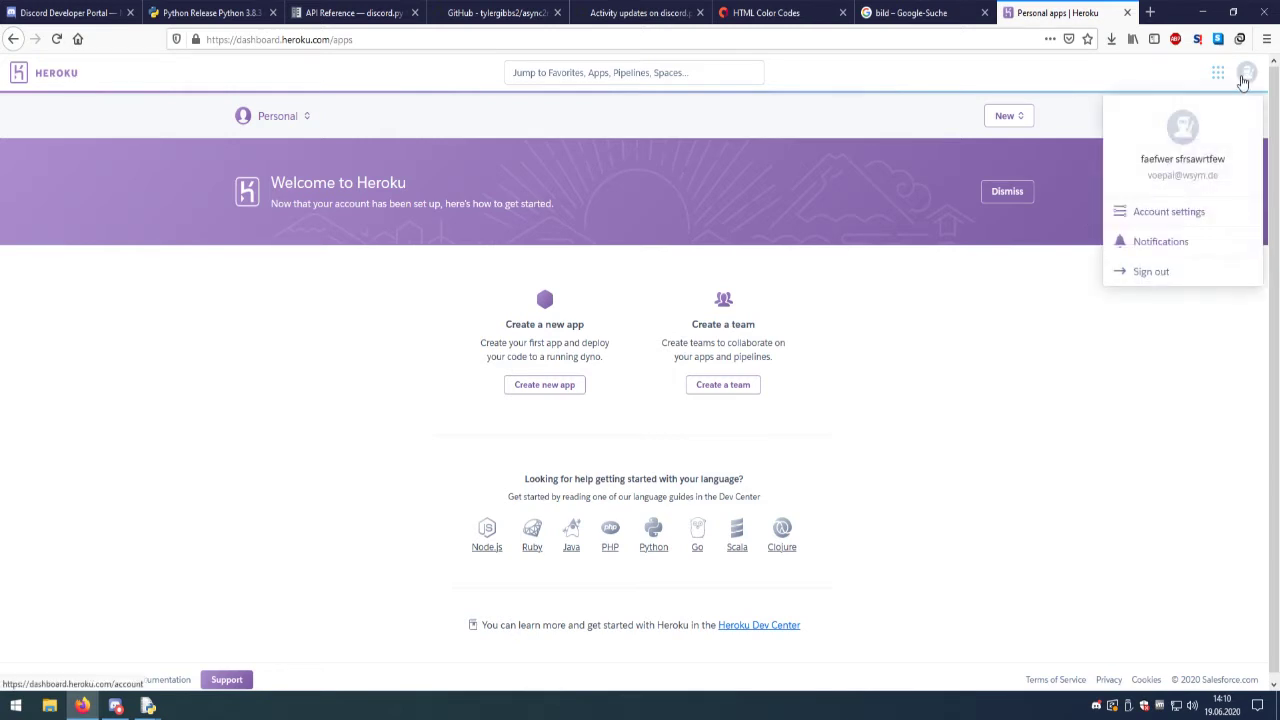
left_click(1083, 150)
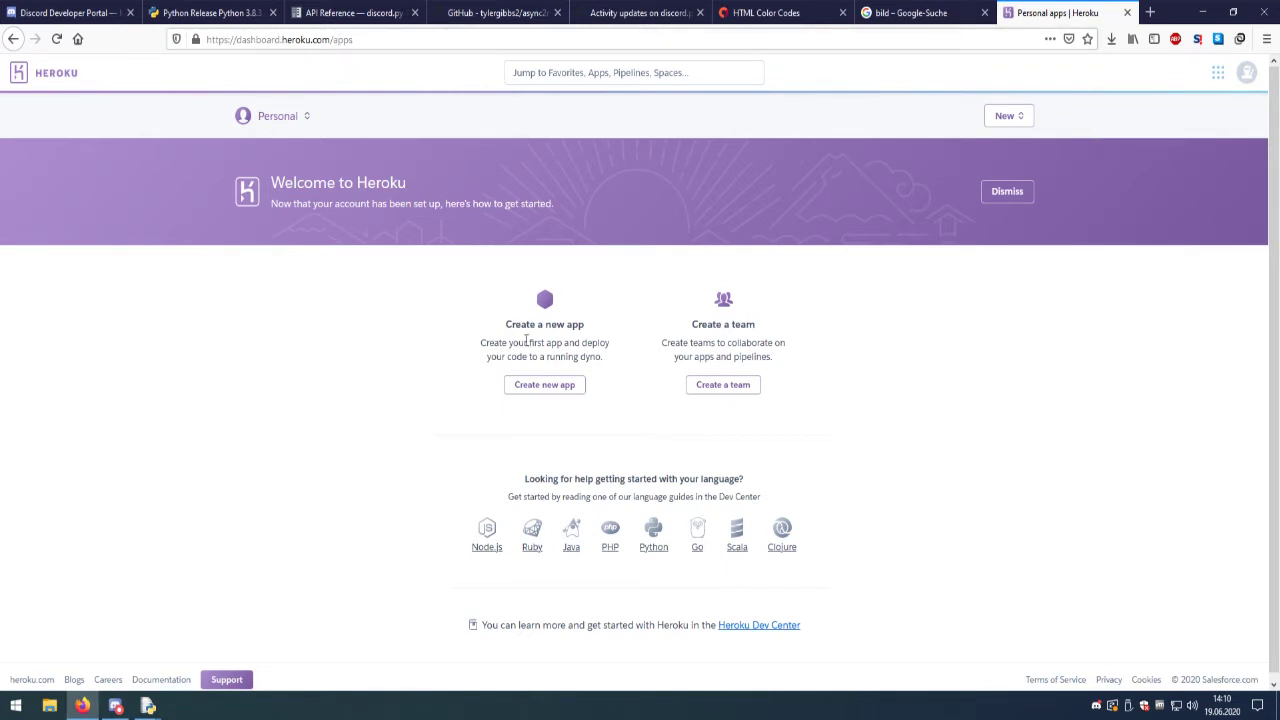
- Create a new Heroku app named tutorial-bot-dc in the Europe region
left_click(536, 390)
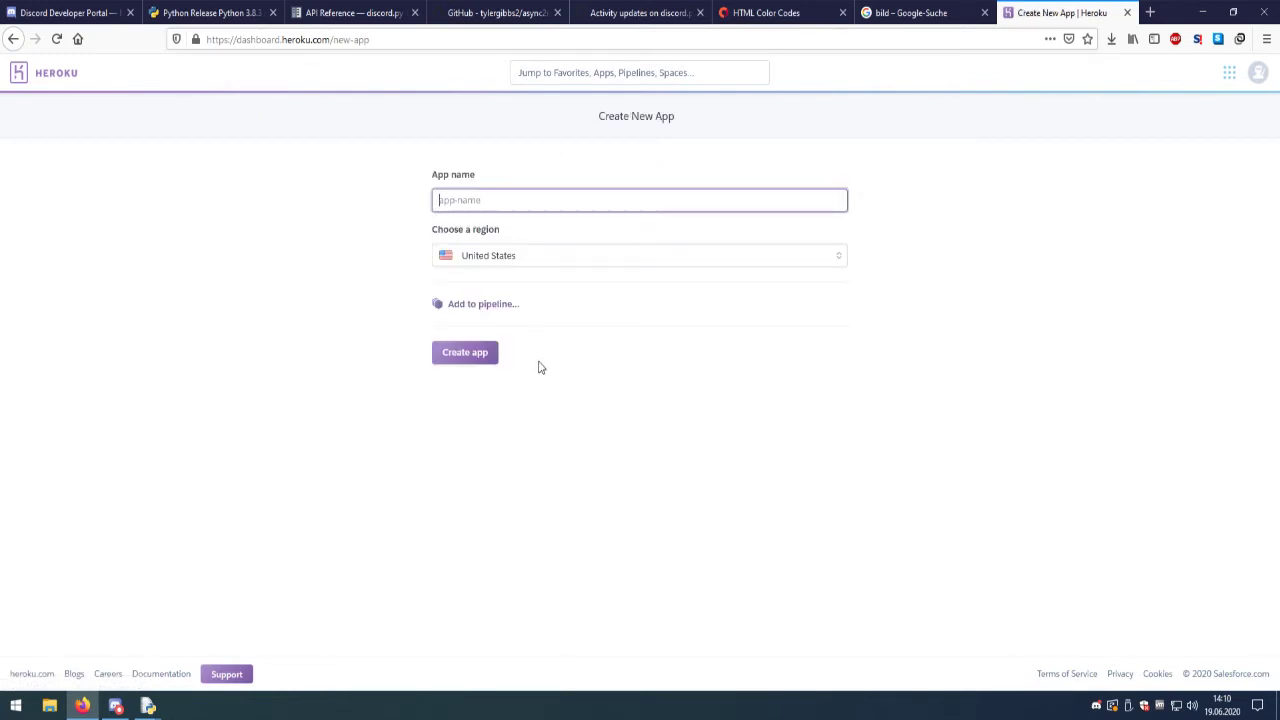
type("tutori")
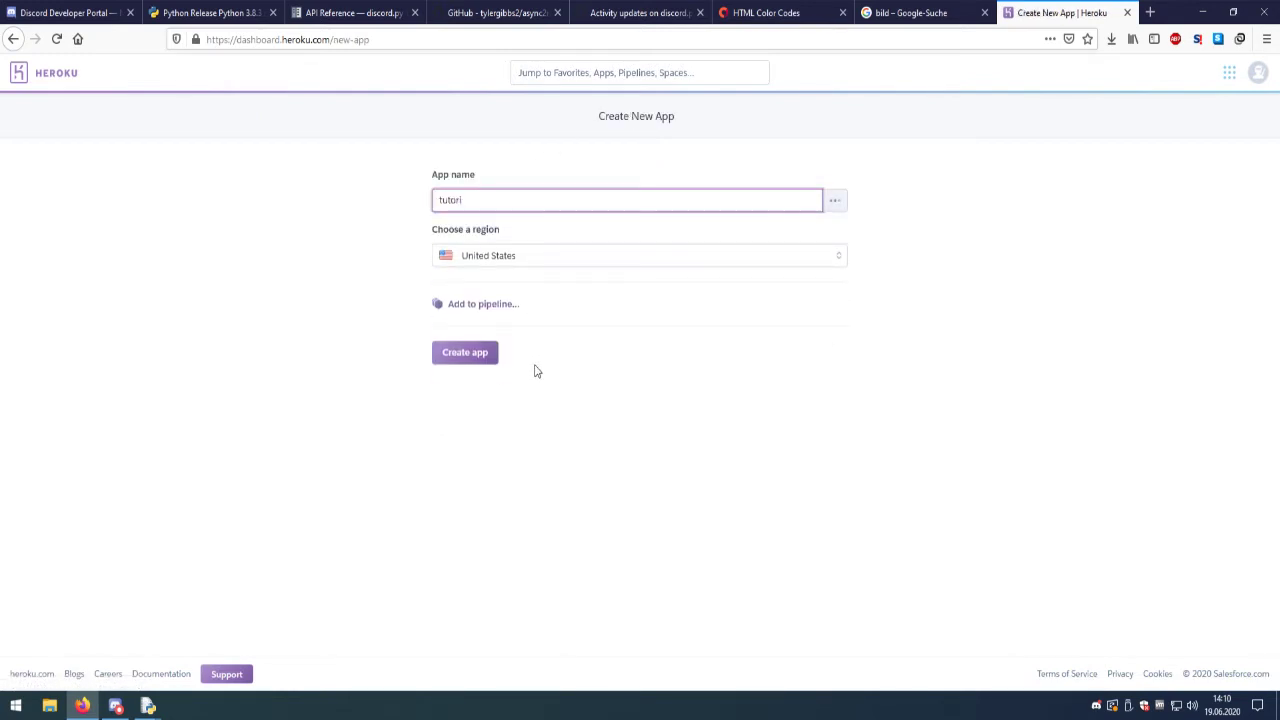
type("al-bot-dc")
left_click(477, 280)
left_click(470, 312)
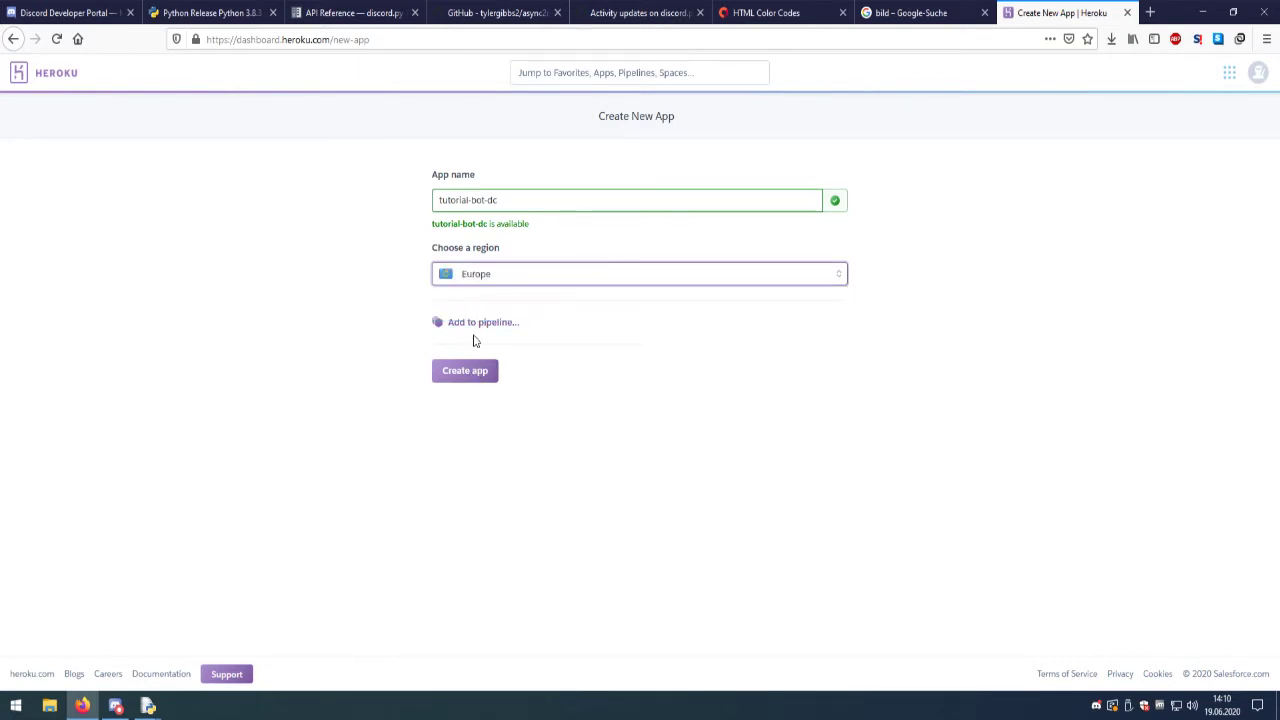
left_click(467, 368)
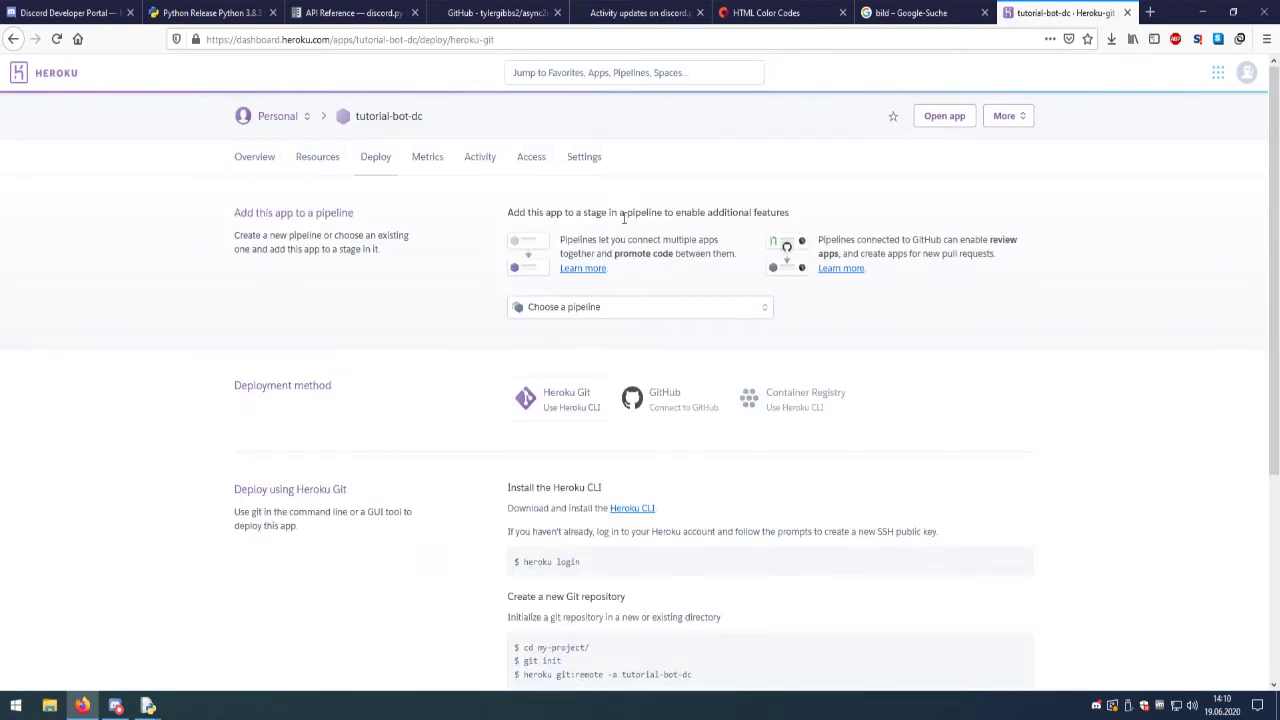
- Add the officially supported Python buildpack (heroku/python) in the app's settings and save the change
left_click(596, 160)
scroll(838, 231, "down", 3)
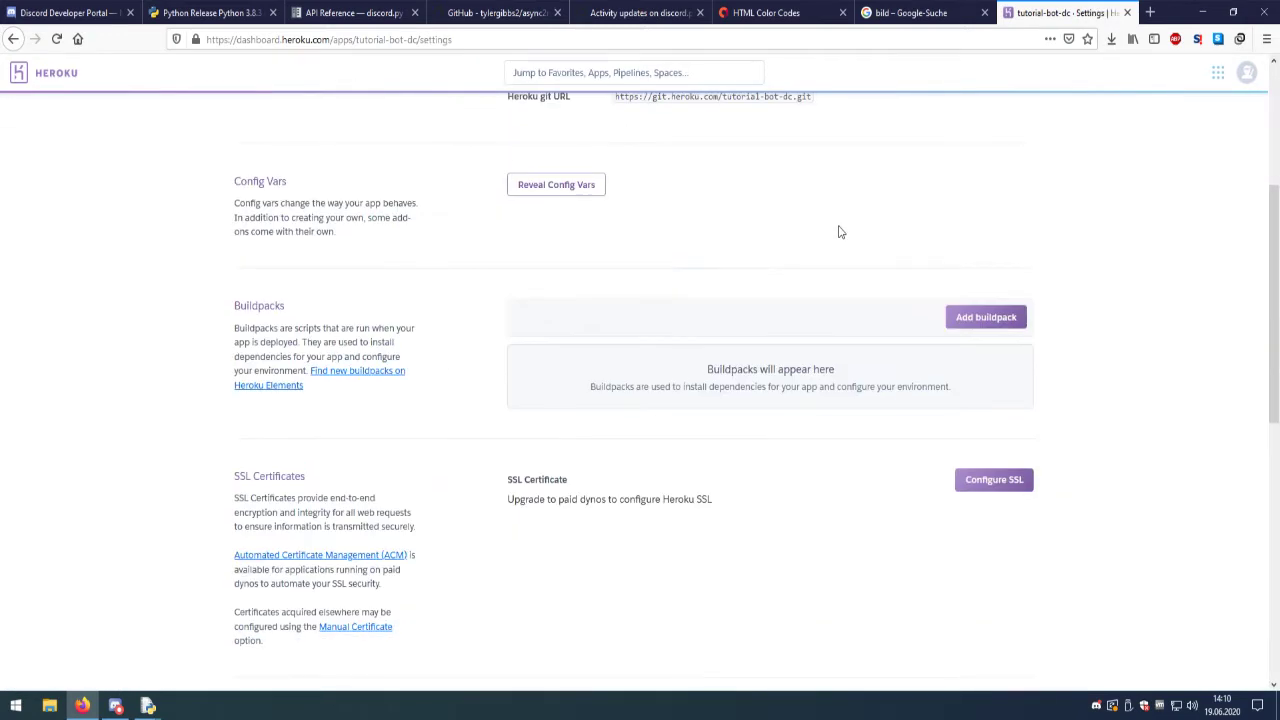
left_click(986, 317)
left_click(565, 262)
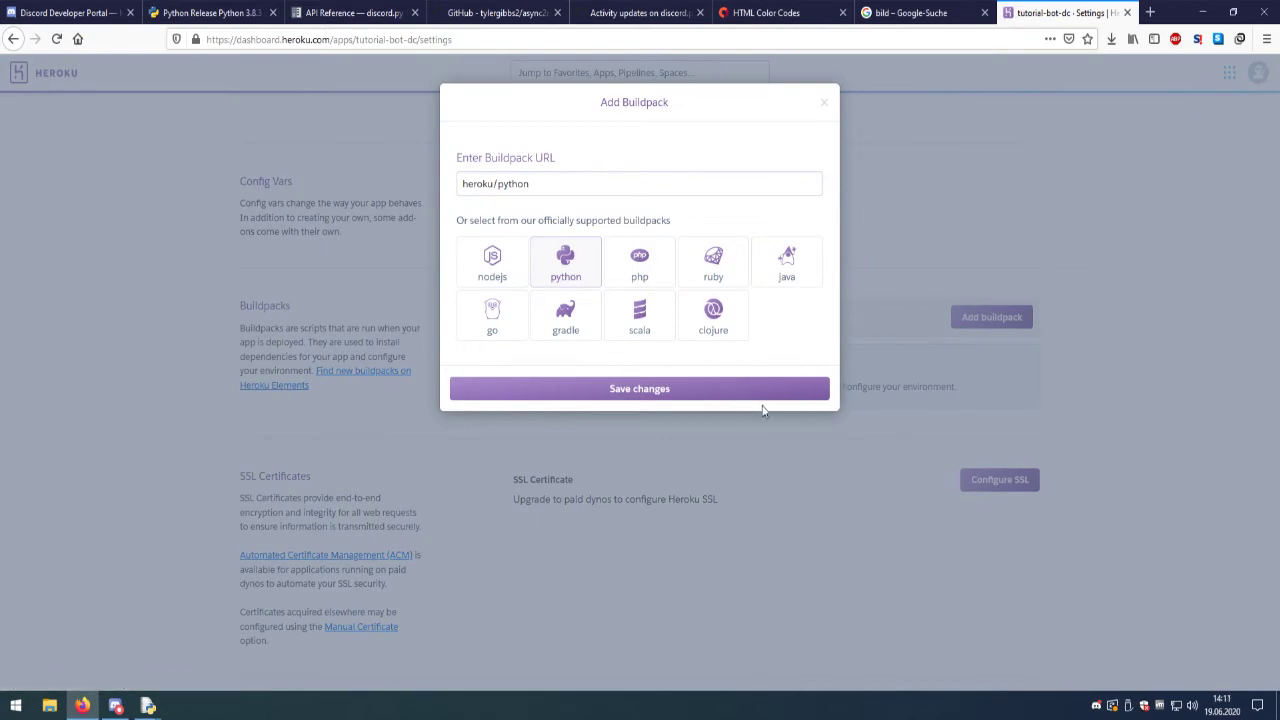
left_click(700, 392)
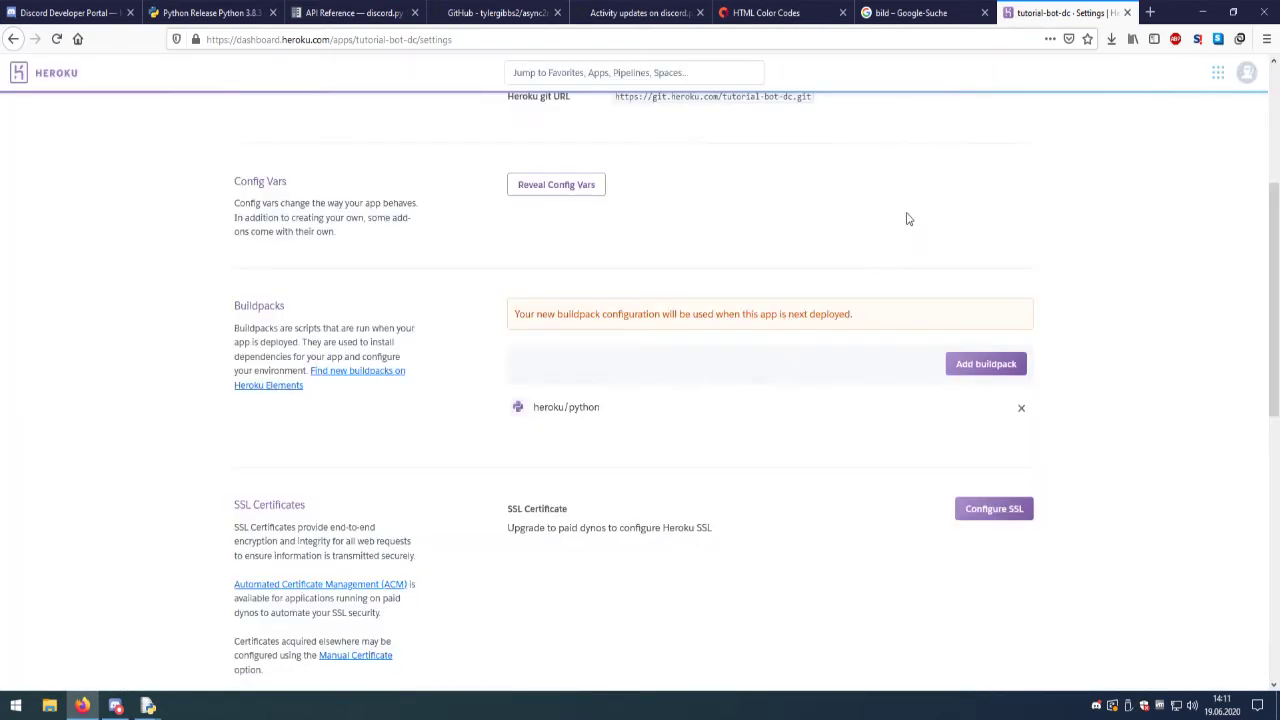
- Choose GitHub as the deployment method for the tutorial-bot-dc app
scroll(908, 219, "down", 3)
scroll(908, 219, "up", 6)
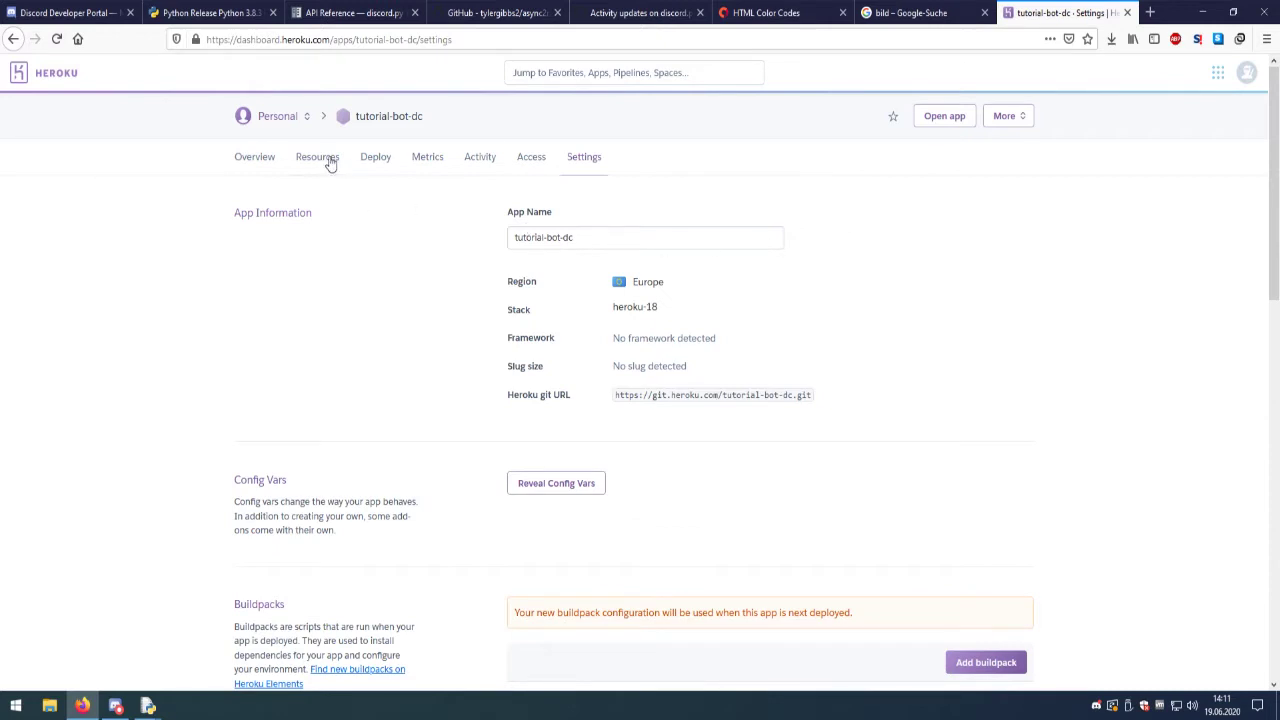
left_click(367, 160)
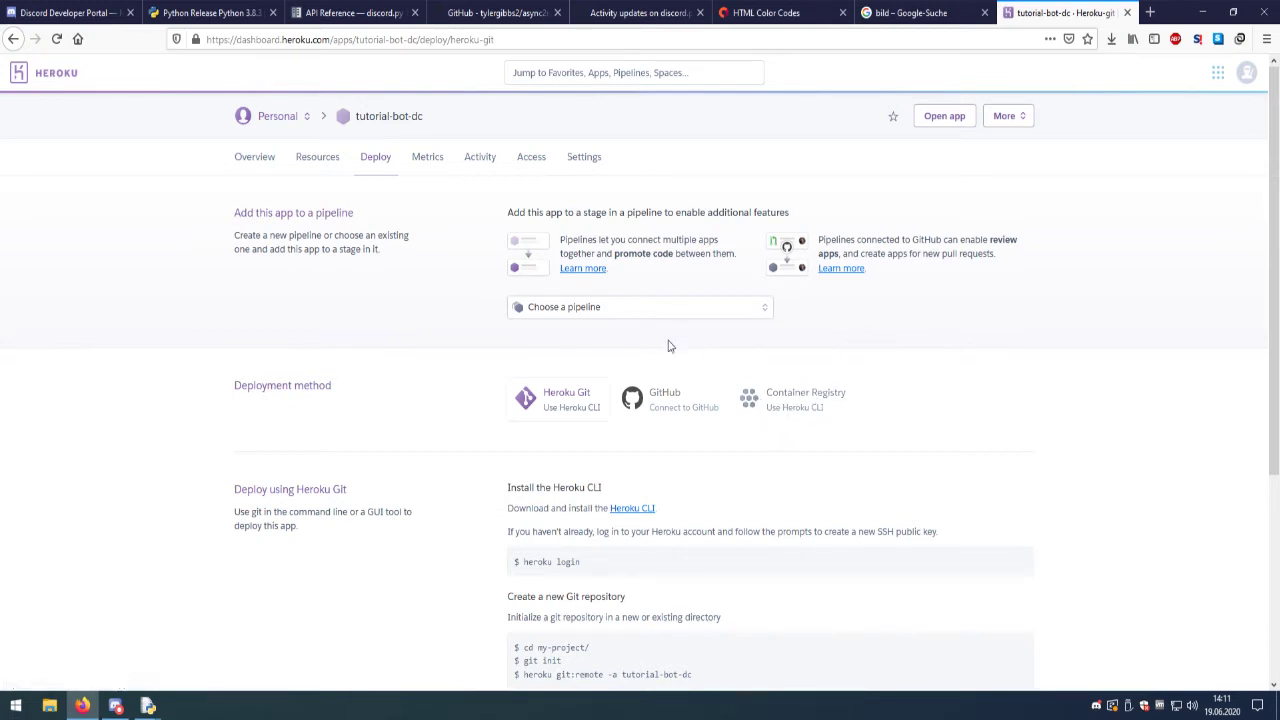
left_click(681, 400)
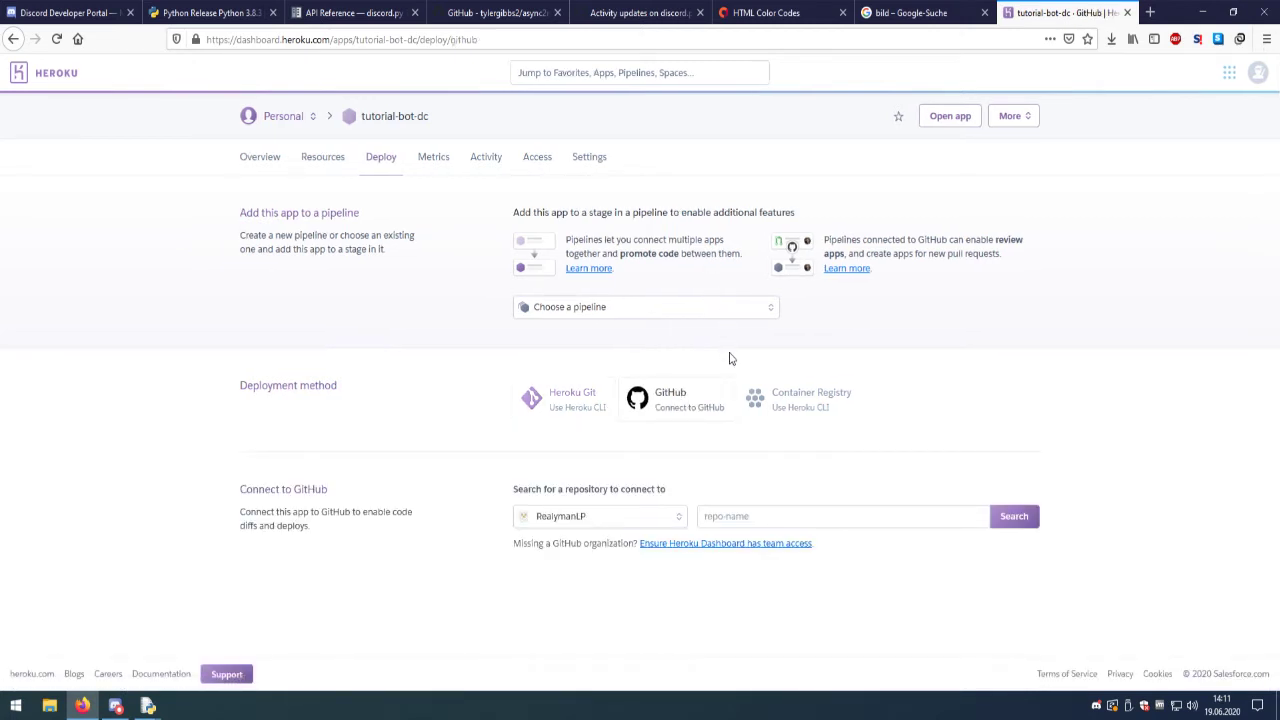
- Review the Heroku Git deployment instructions and return to the GitHub deployment method
left_click(562, 396)
scroll(634, 425, "down", 1)
scroll(634, 425, "down", 2)
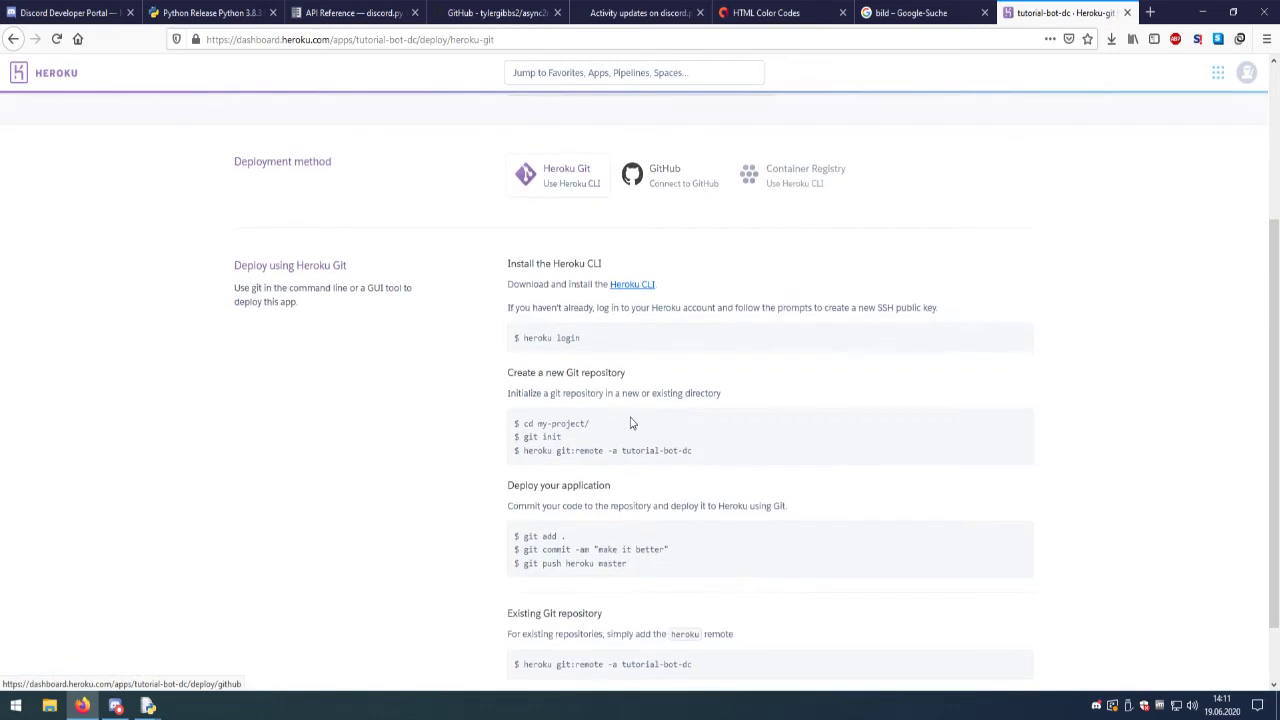
scroll(632, 423, "down", 1)
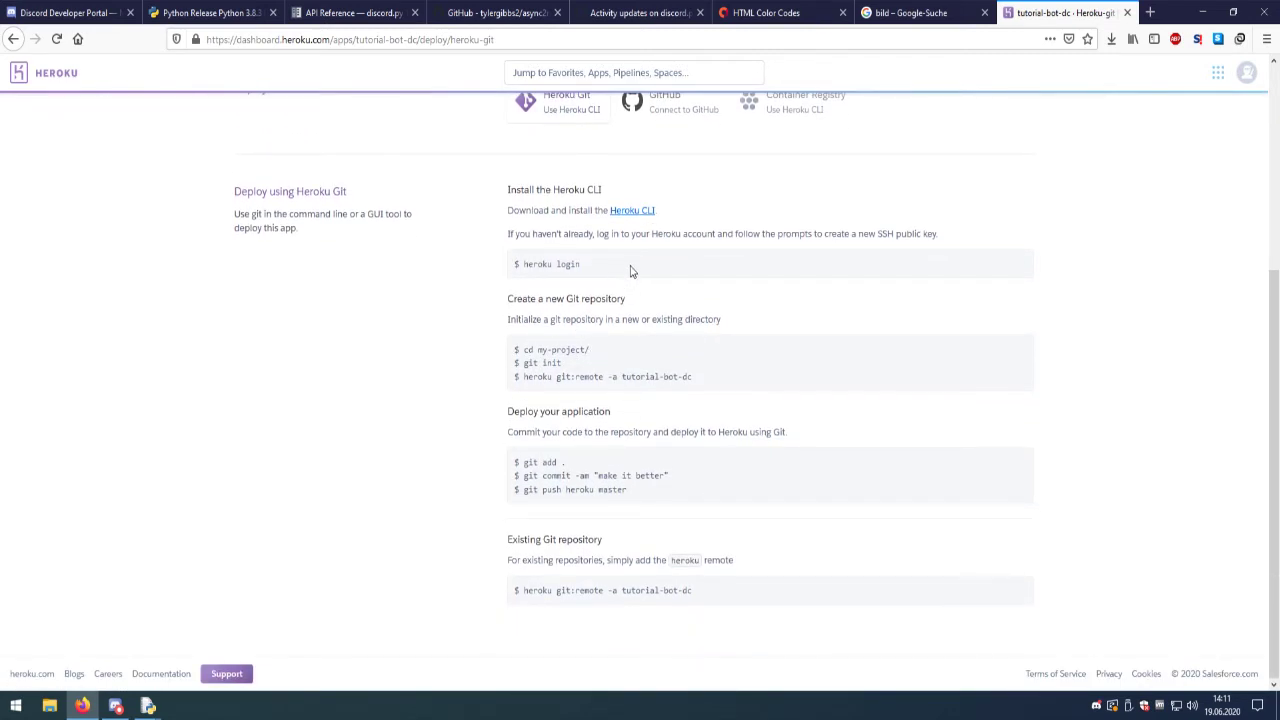
scroll(645, 270, "up", 5)
left_click(655, 250)
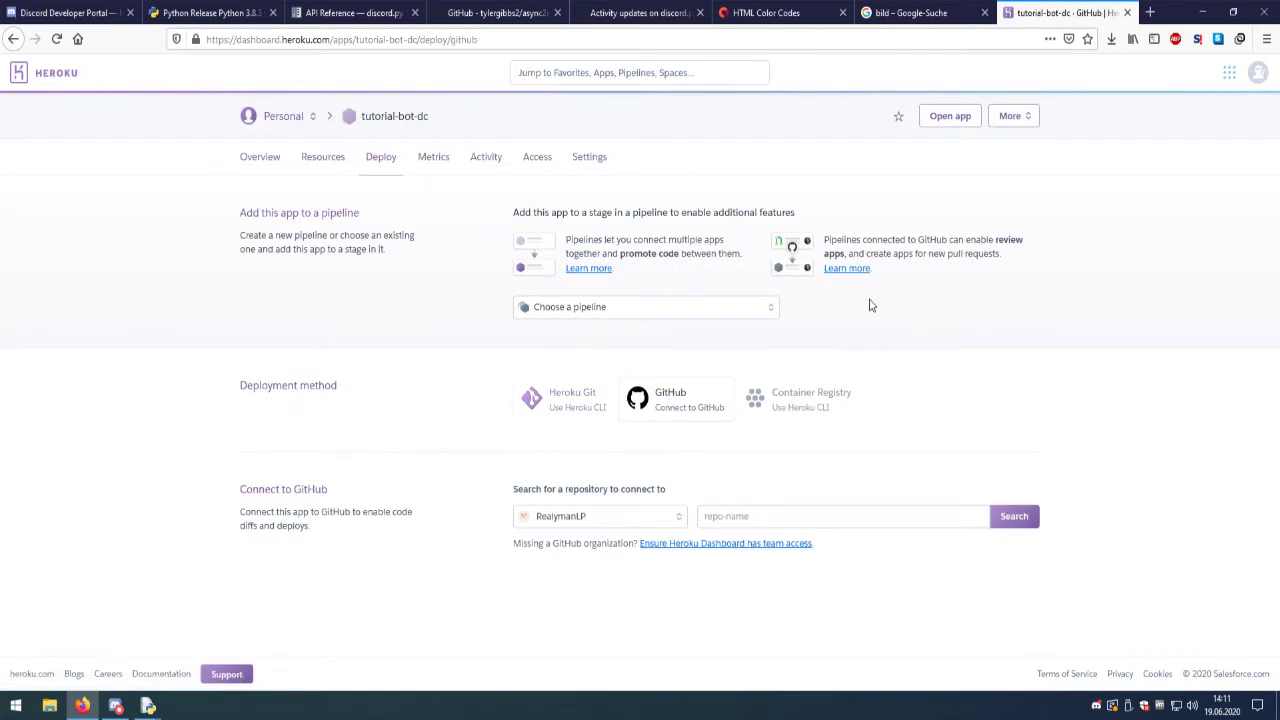
- Open github.com in a new browser tab and sign in to the account
left_click(1150, 12)
type("github.com/")
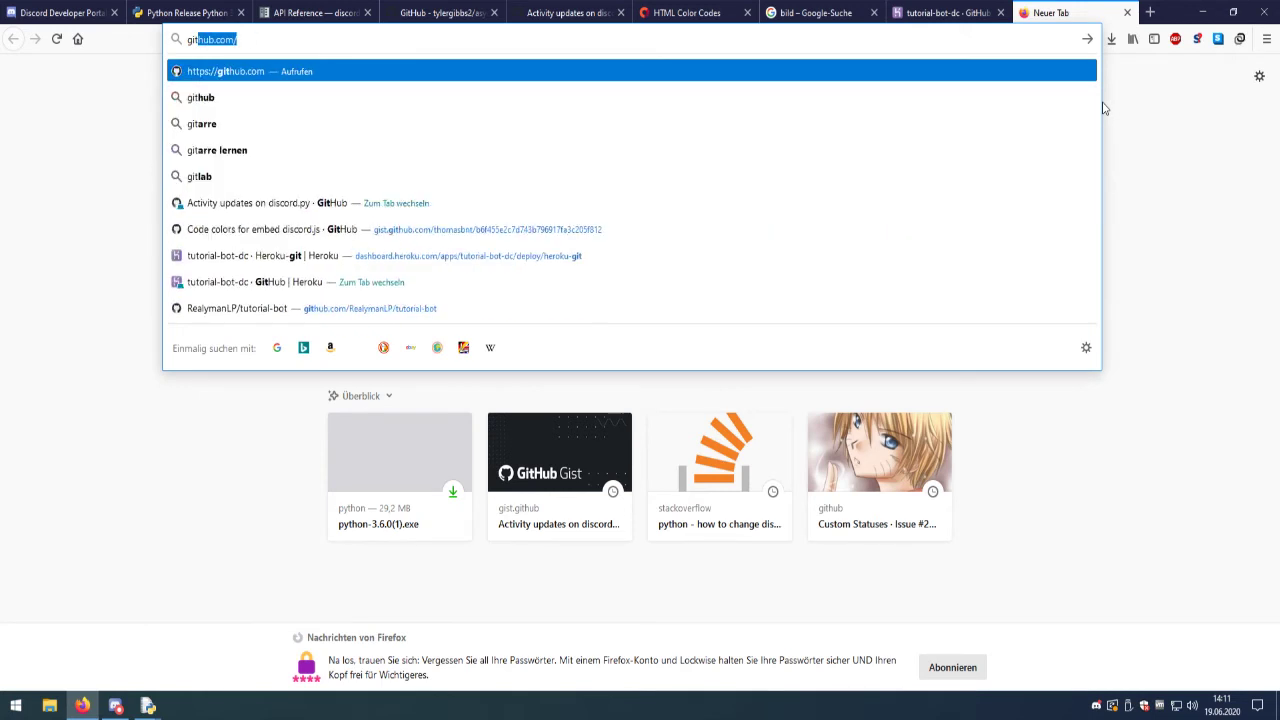
key("Return")
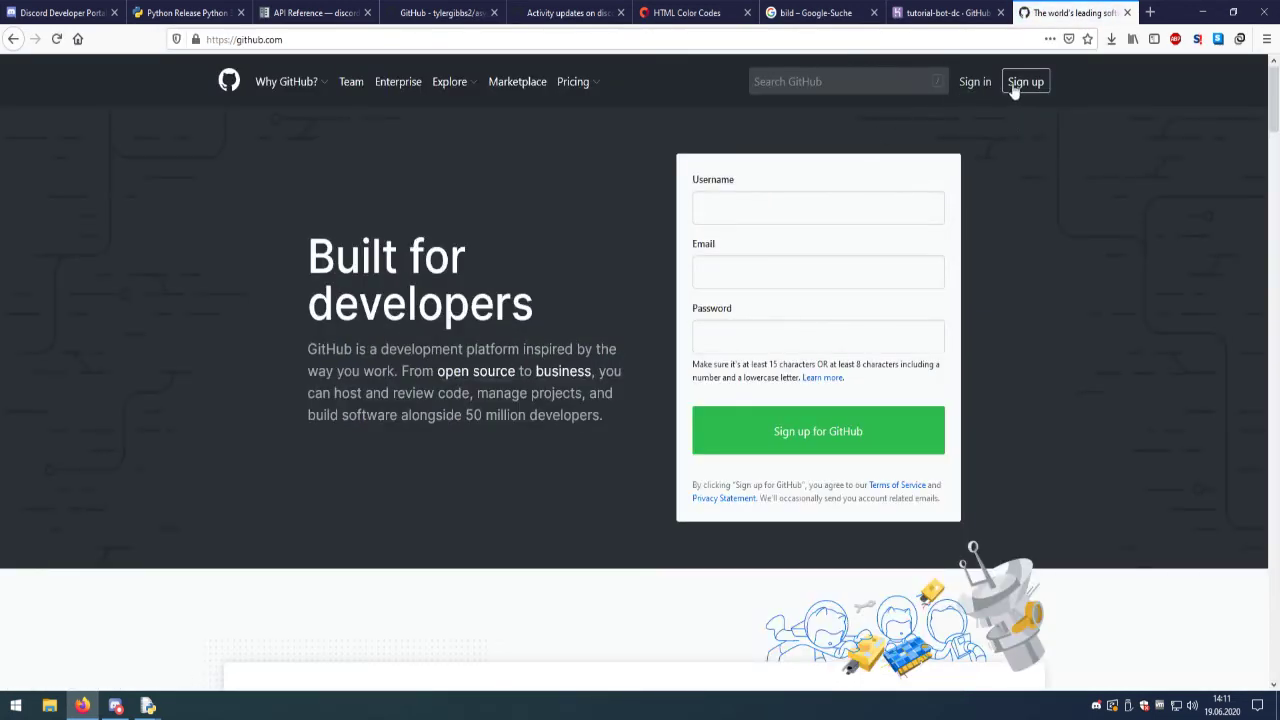
left_click(986, 86)
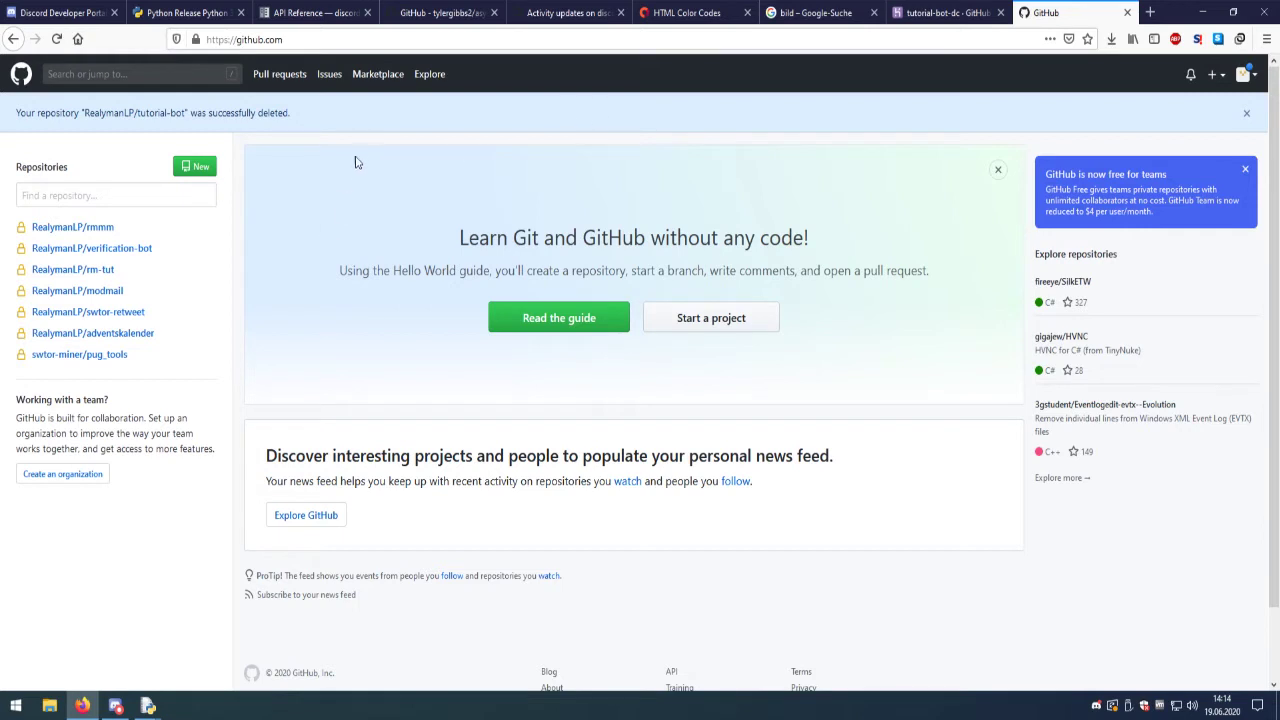
- Create a new private GitHub repository named tutorial-dcbot without a description
left_click(189, 167)
left_click(545, 253)
type("tutorial")
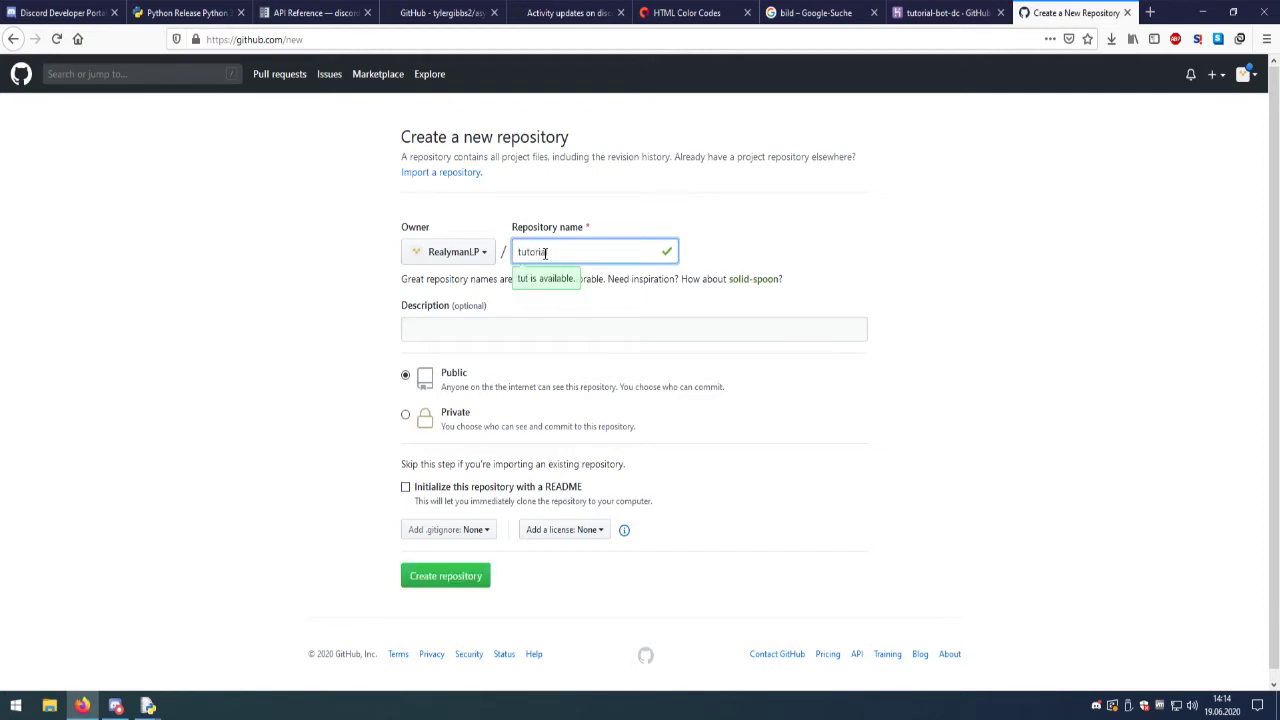
type("-dcbot")
left_click(447, 323)
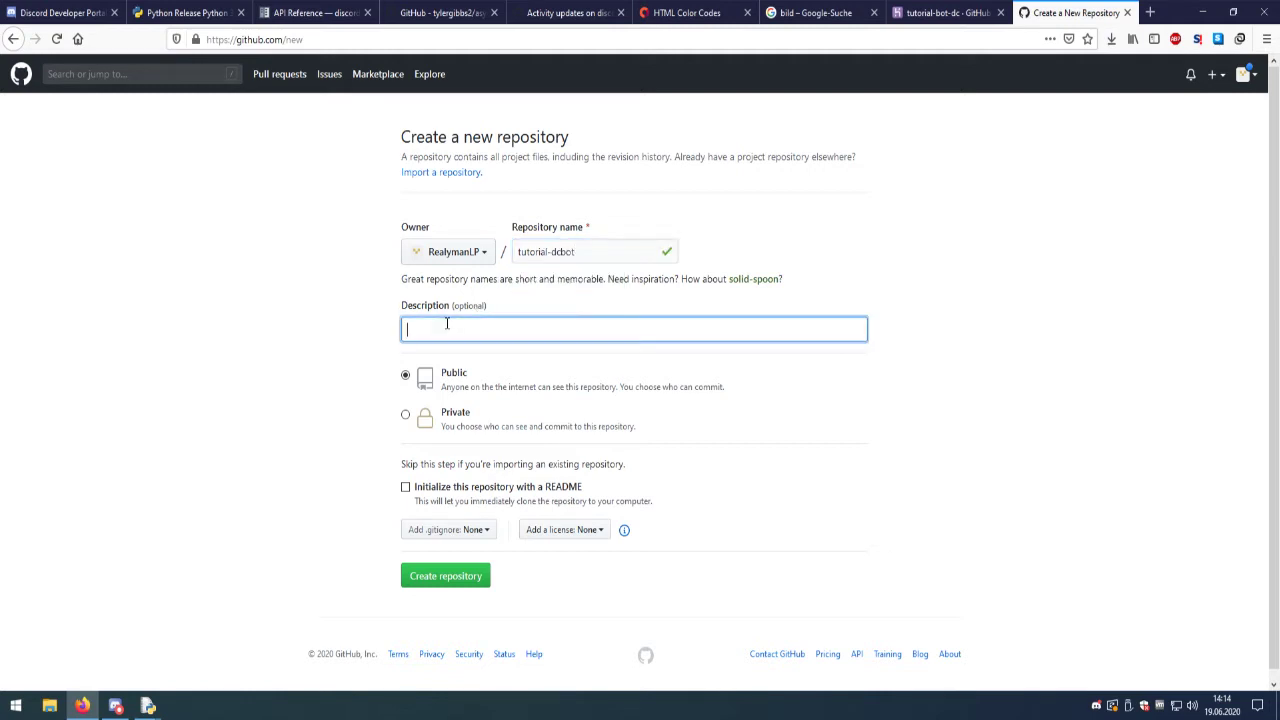
left_click(406, 414)
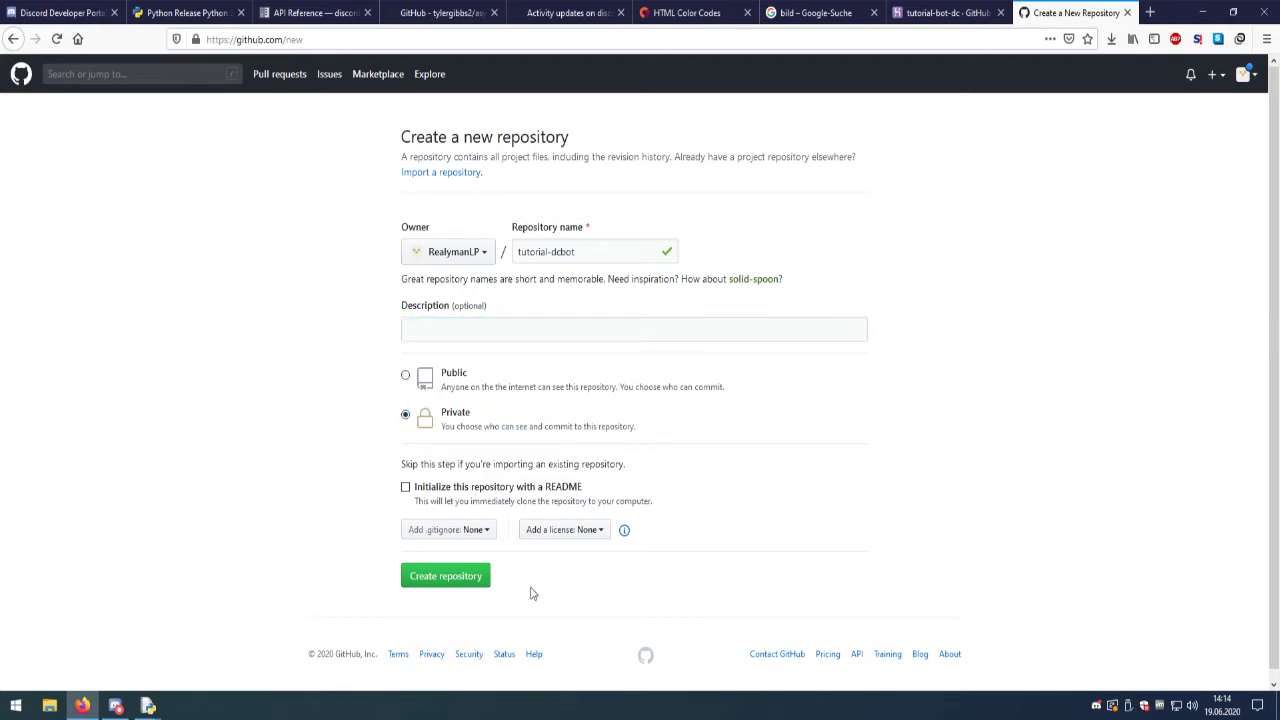
left_click(440, 582)
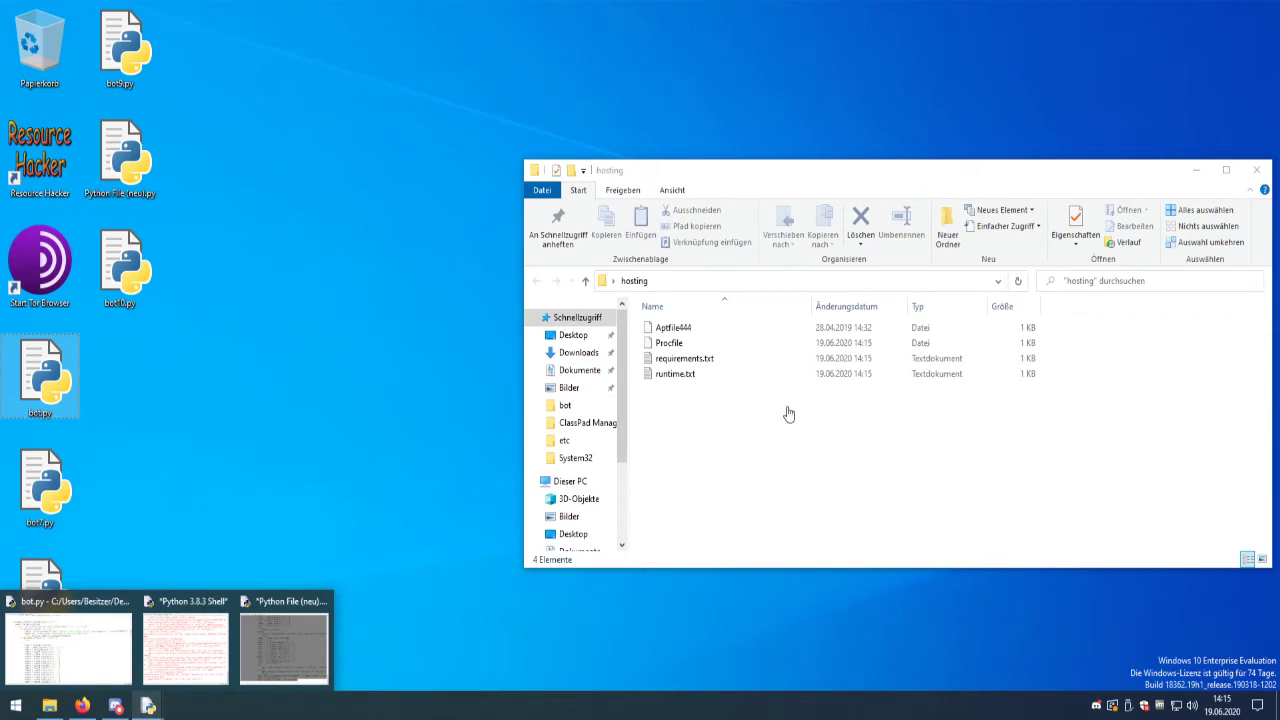
- Switch to the hosting folder in File Explorer and inspect the contents of Aptfile444 in the text editor, closing it again
left_click(727, 433)
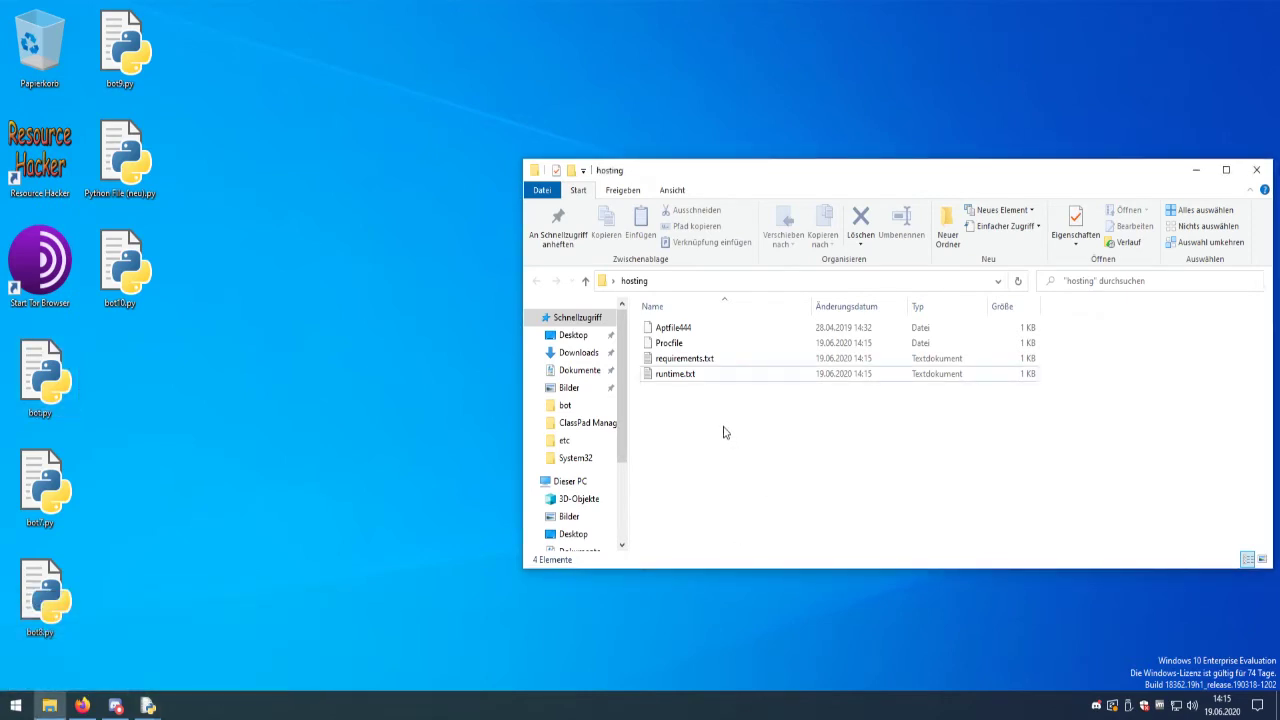
double_click(685, 329)
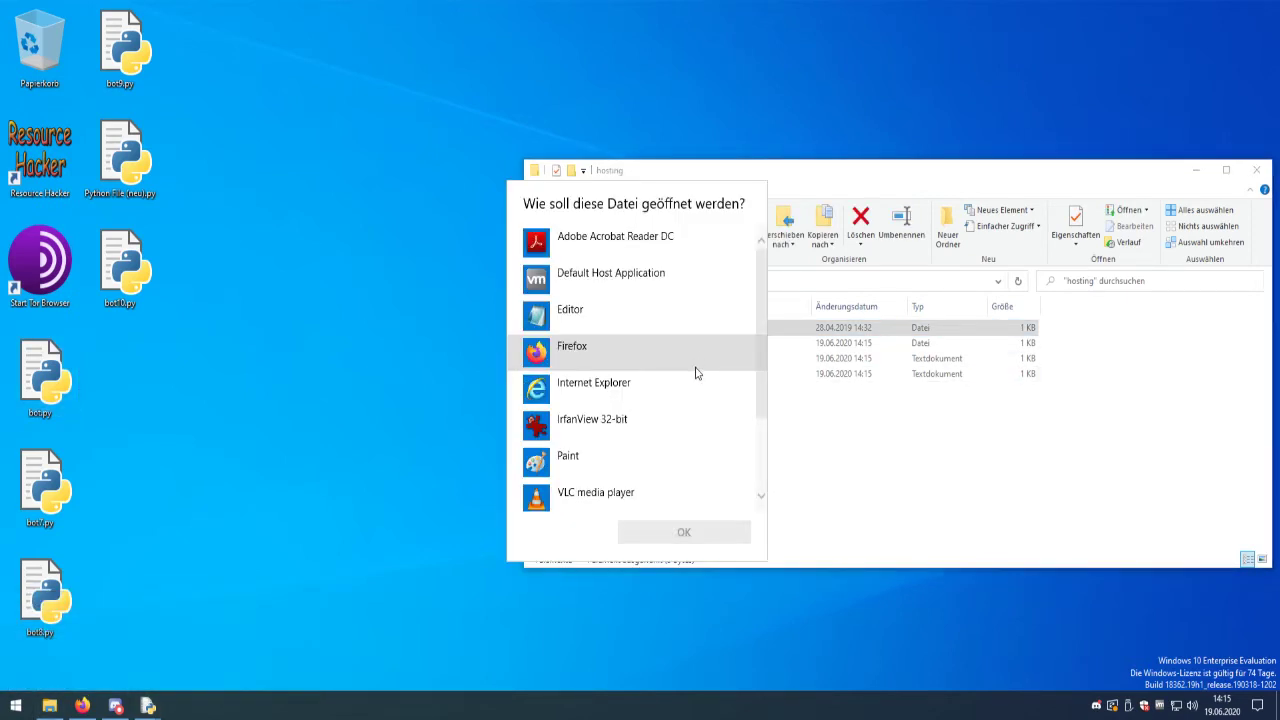
double_click(594, 326)
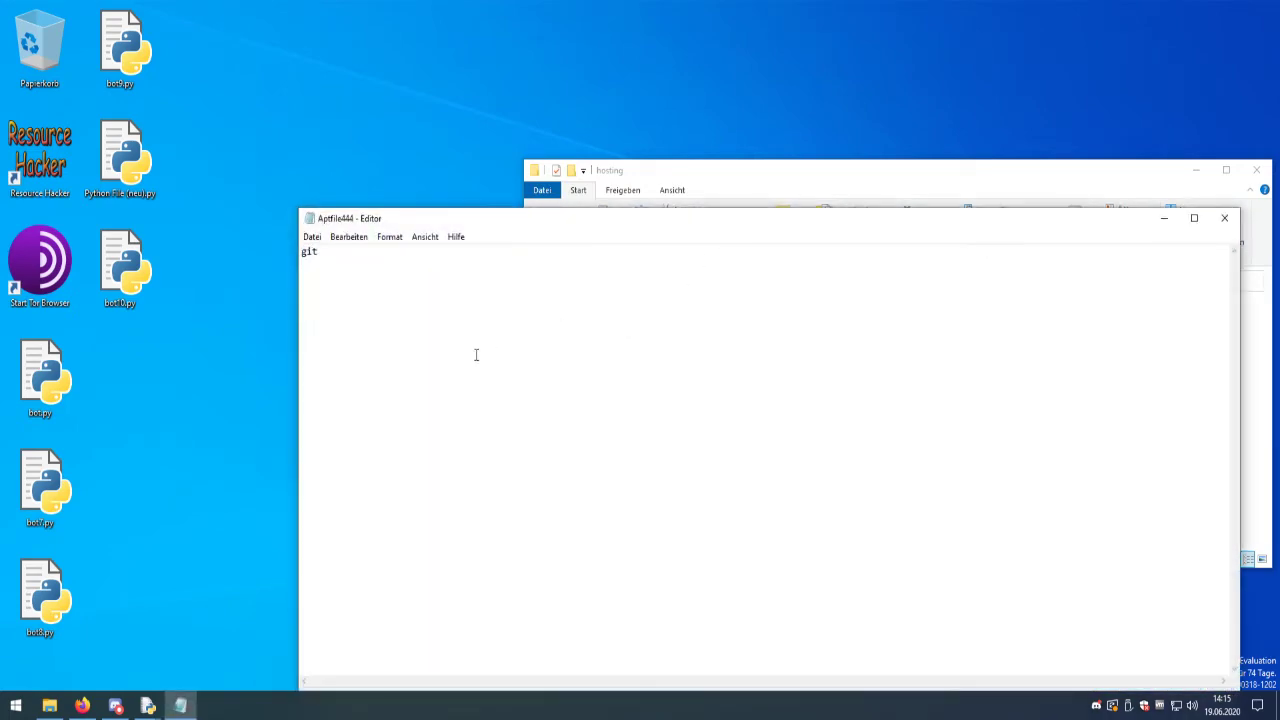
left_click(1224, 217)
- Inspect the Procfile in the text editor, checking the script name in the worker command, and close it
left_click(682, 346)
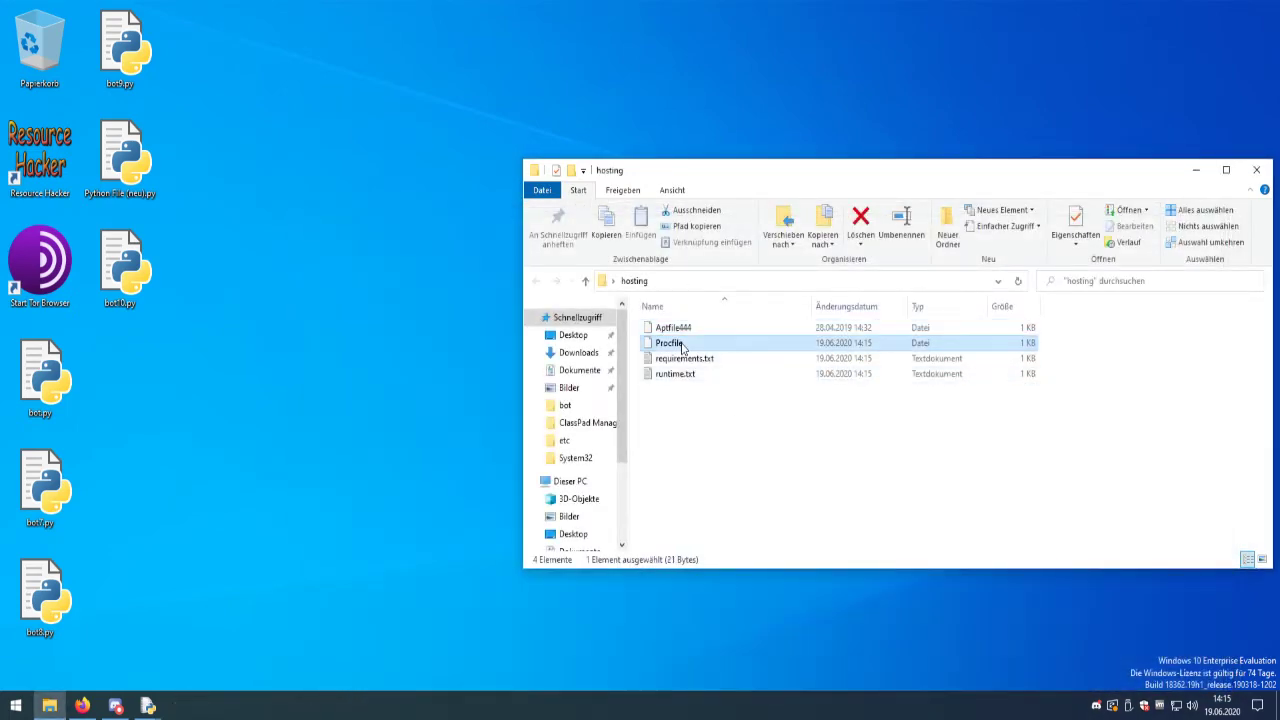
double_click(682, 346)
double_click(632, 349)
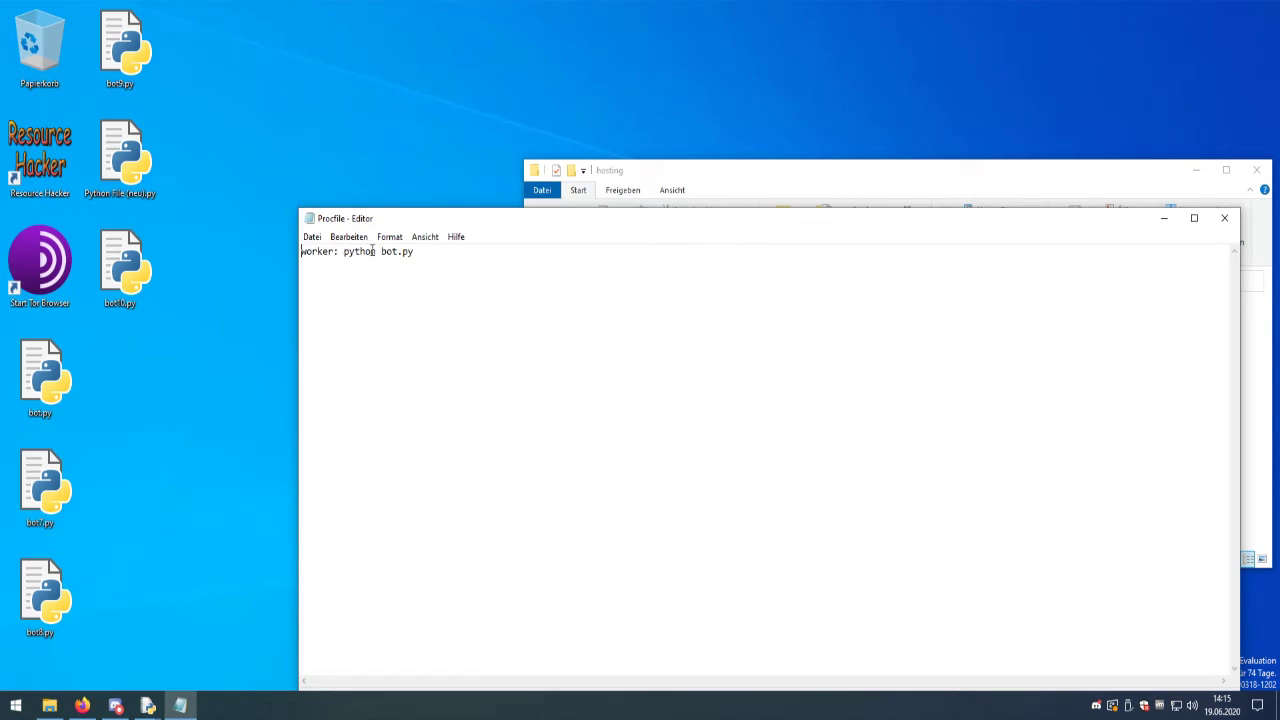
left_click_drag(381, 251, 414, 252)
left_click(1227, 224)
- Open requirements.txt, check the discord.py dependency line, save the file with only that line and close it
double_click(687, 360)
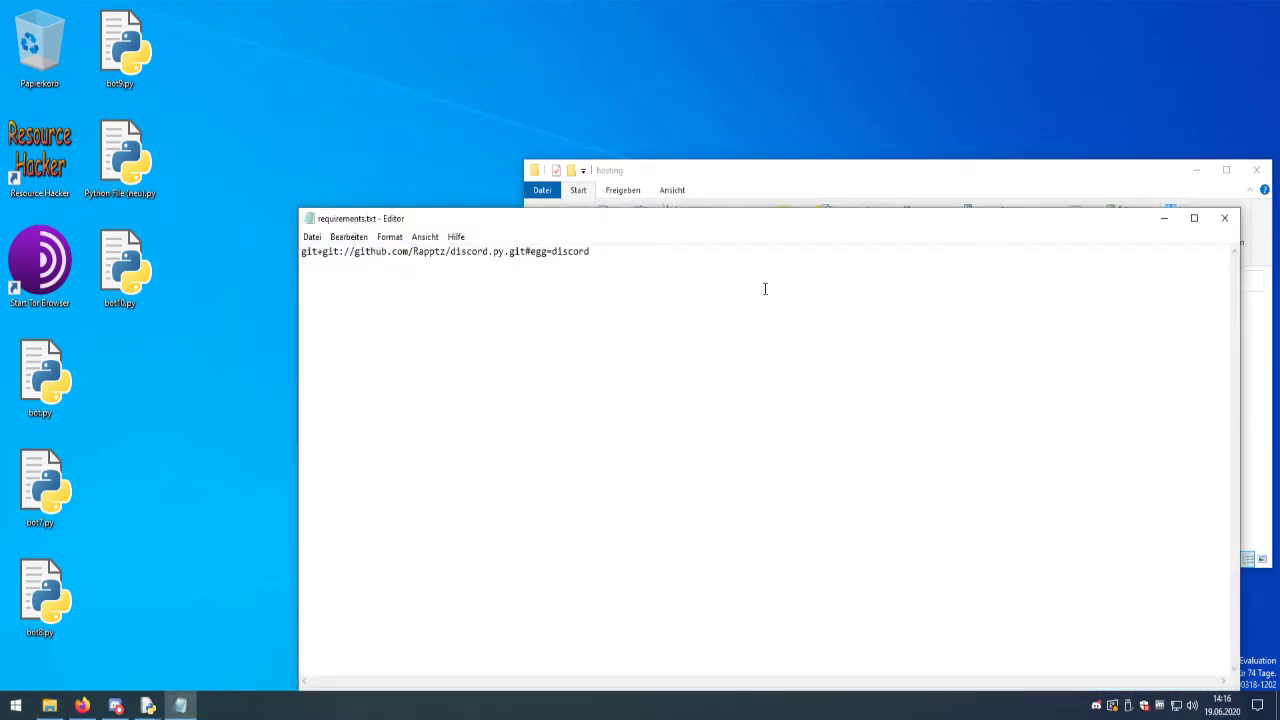
key("Return")
left_click_drag(553, 250, 600, 251)
left_click(600, 253)
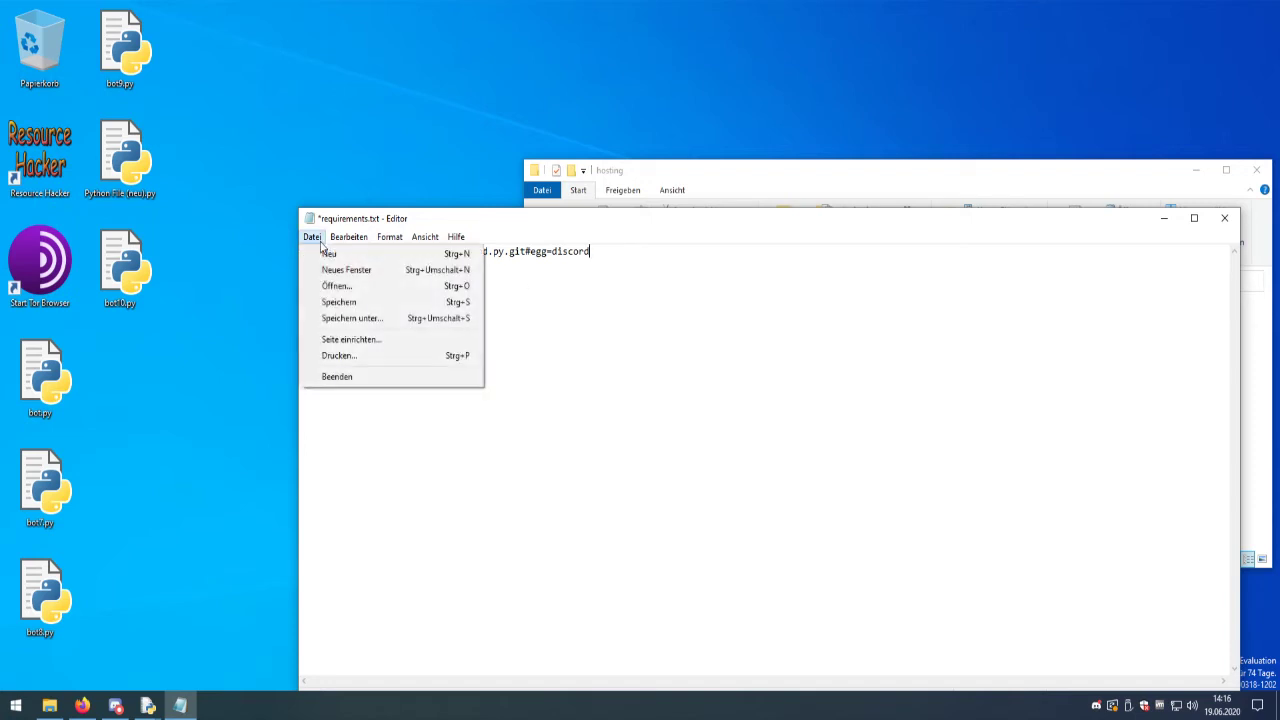
left_click(344, 301)
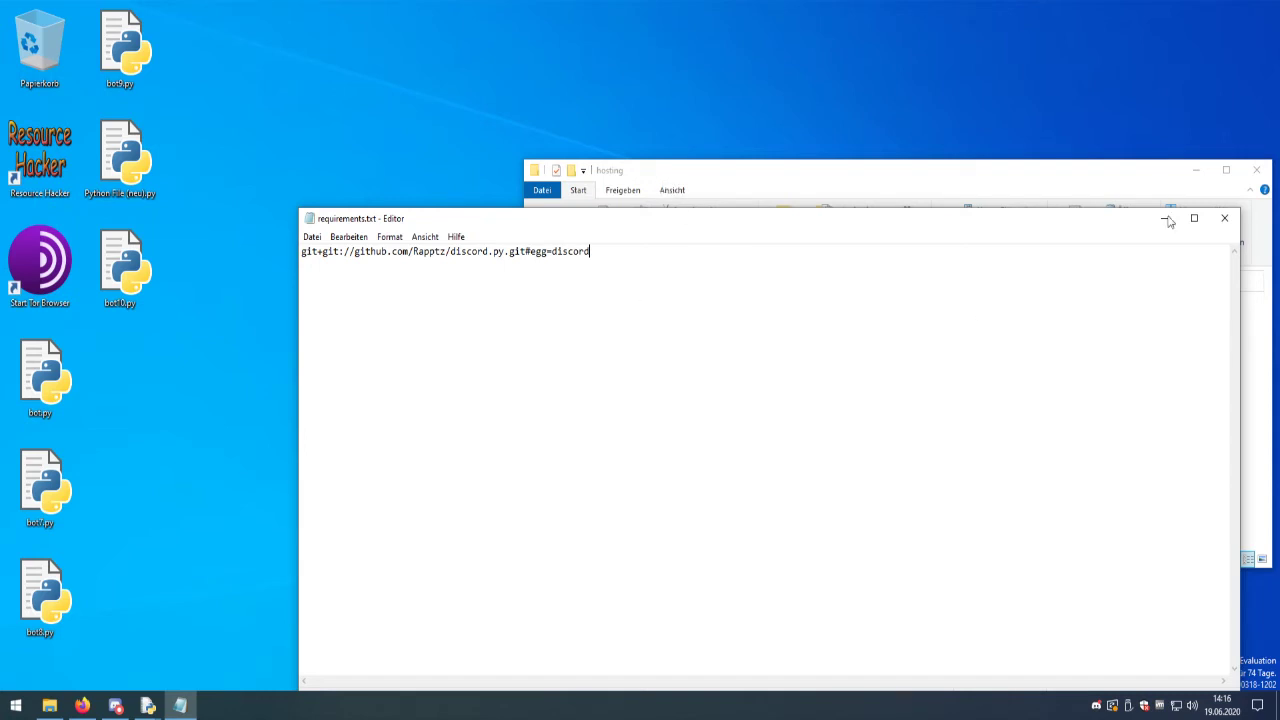
left_click_drag(862, 228, 801, 180)
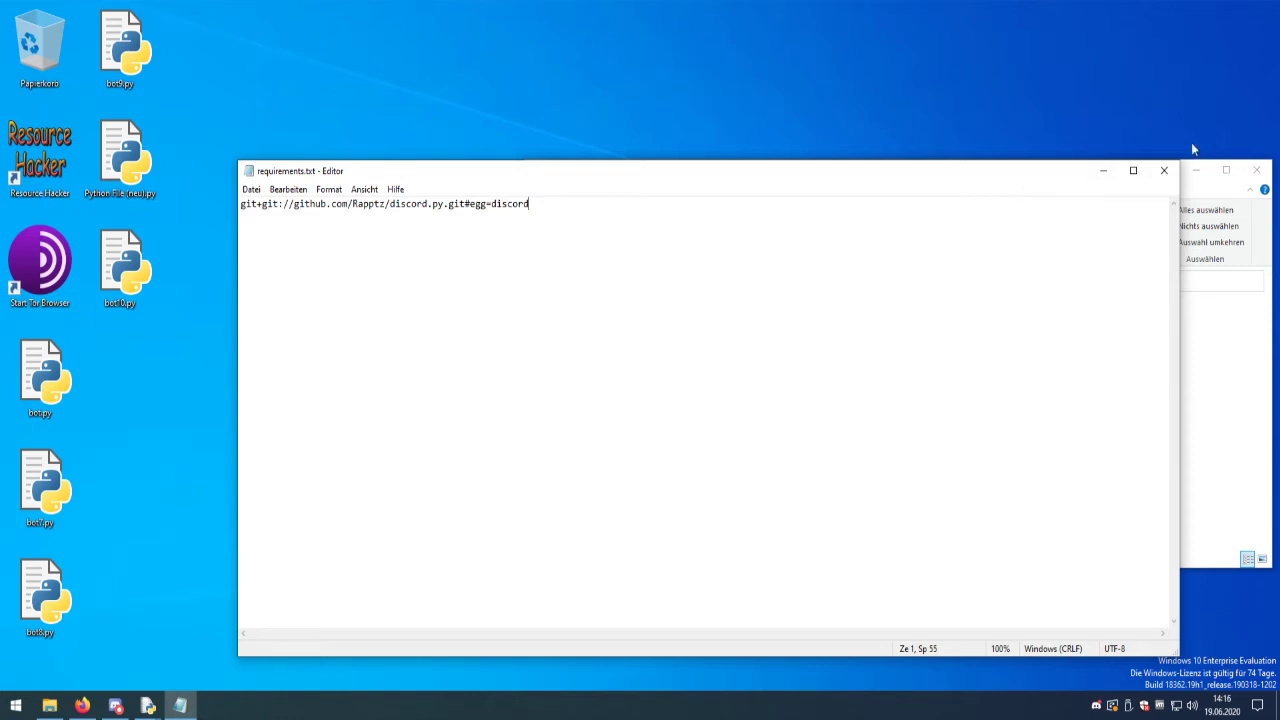
left_click(1164, 171)
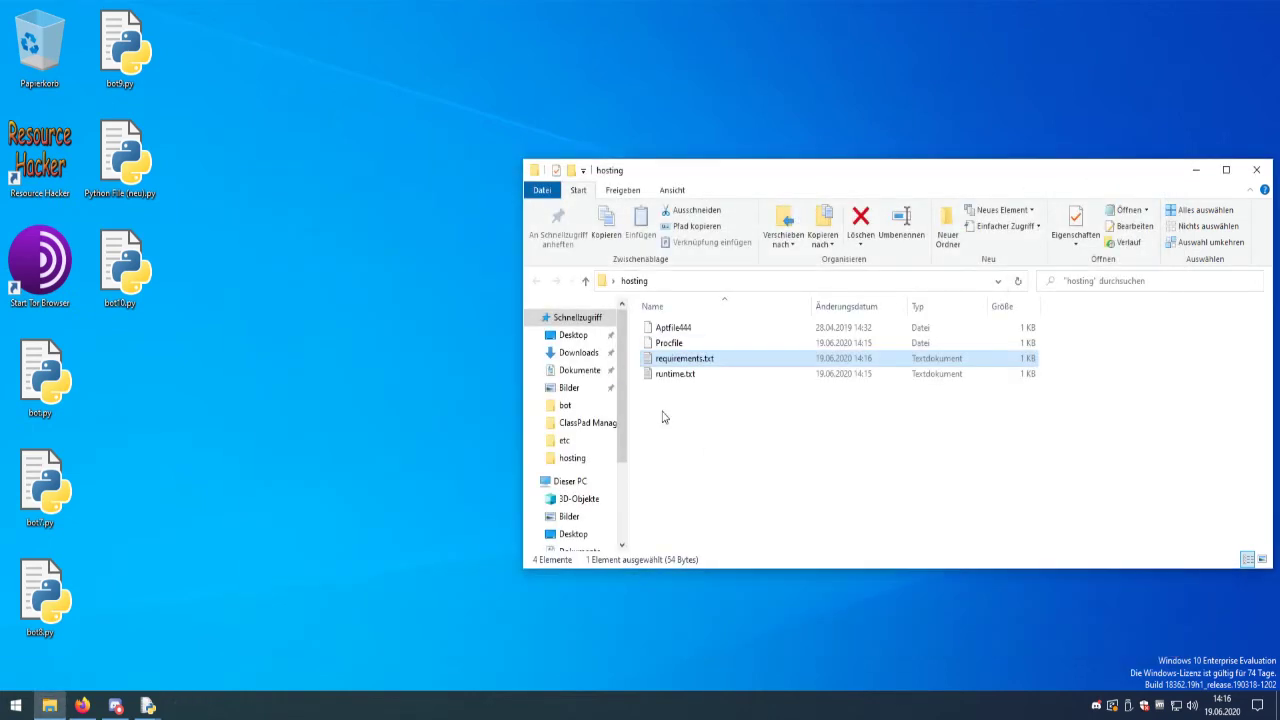
- Check the Python version specified in runtime.txt and close the file
double_click(667, 375)
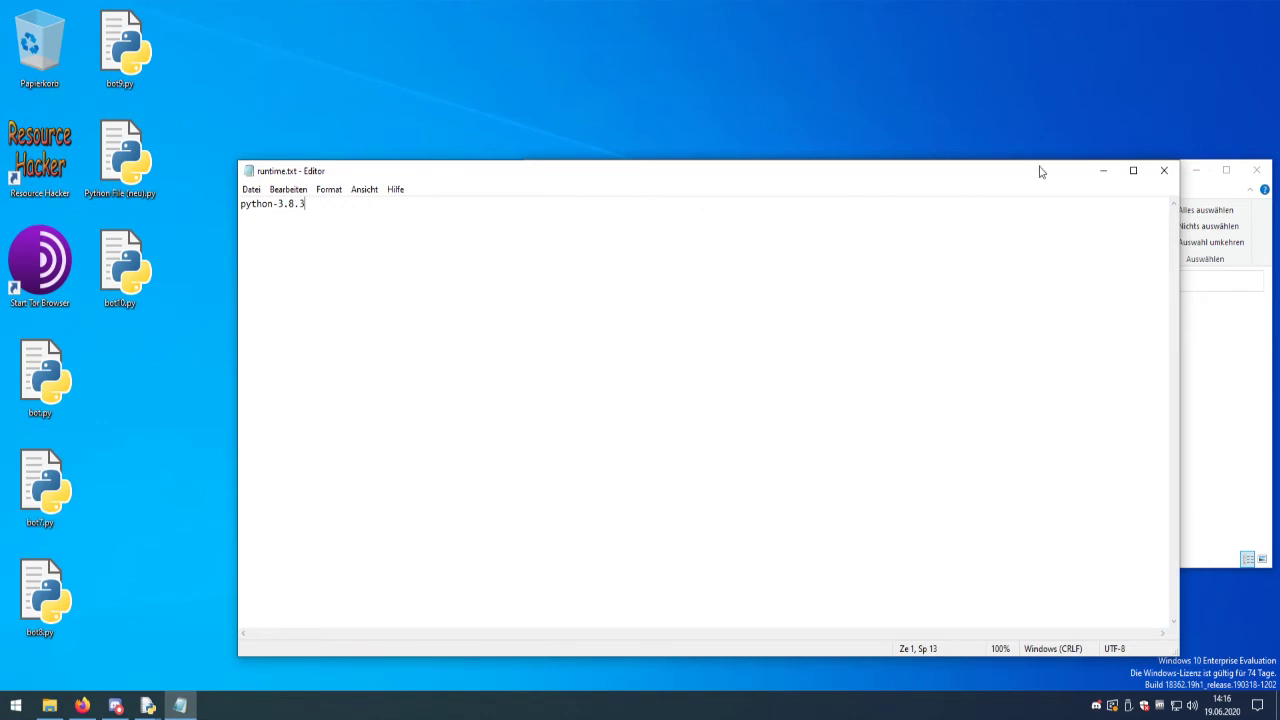
left_click(1164, 171)
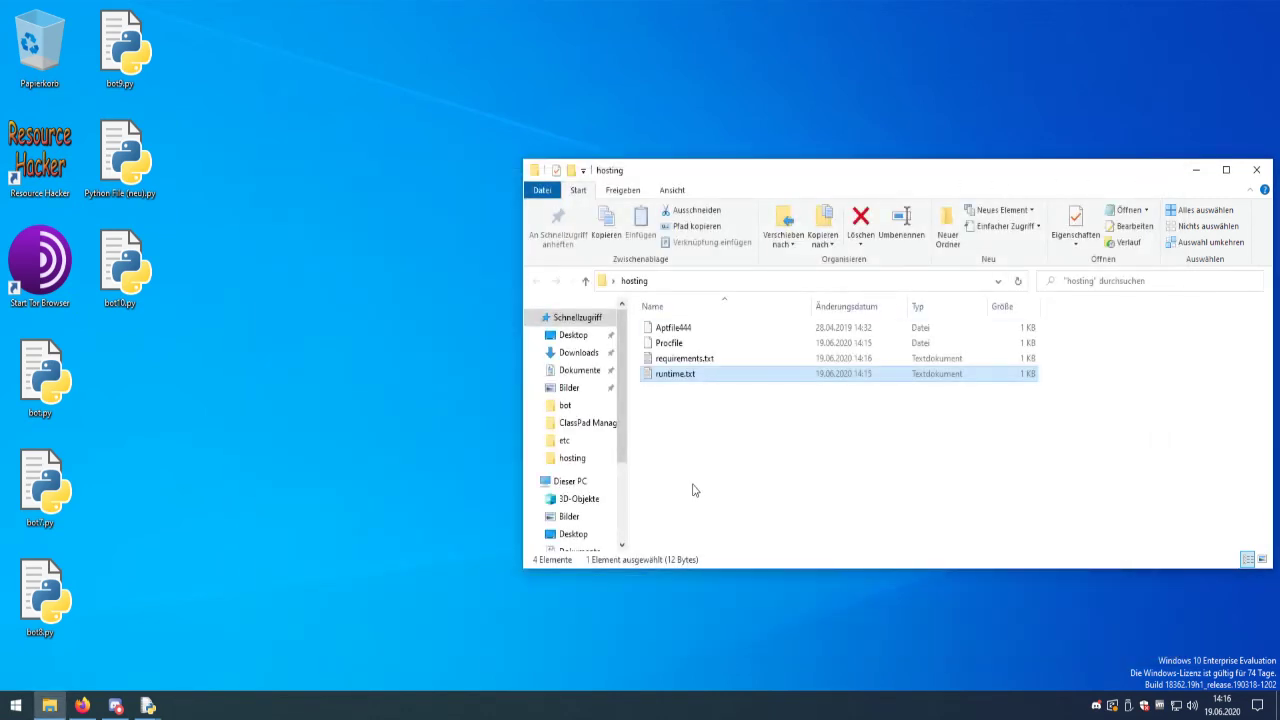
- Move bot.py from the desktop into the hosting folder and select all the files there
left_click_drag(40, 378, 737, 393)
left_click_drag(692, 470, 658, 316)
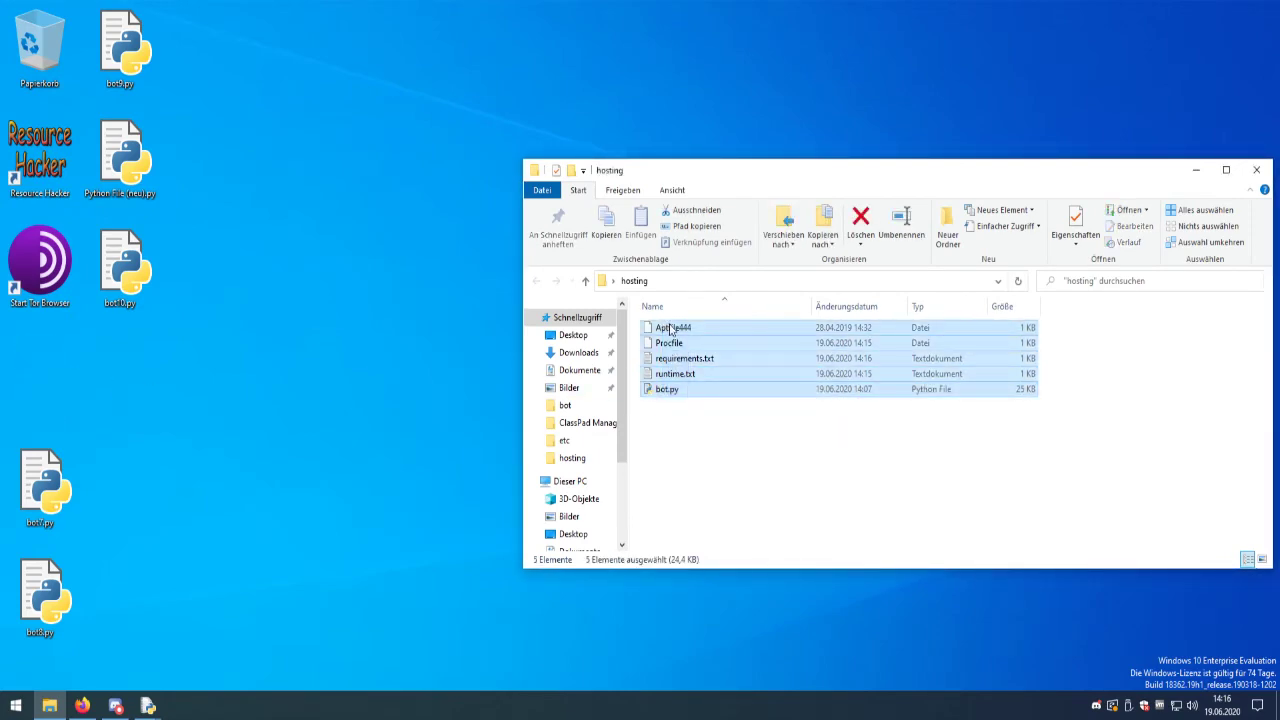
- Upload the five selected files from the hosting folder to the tutorial-dcbot repository on GitHub
left_click(82, 706)
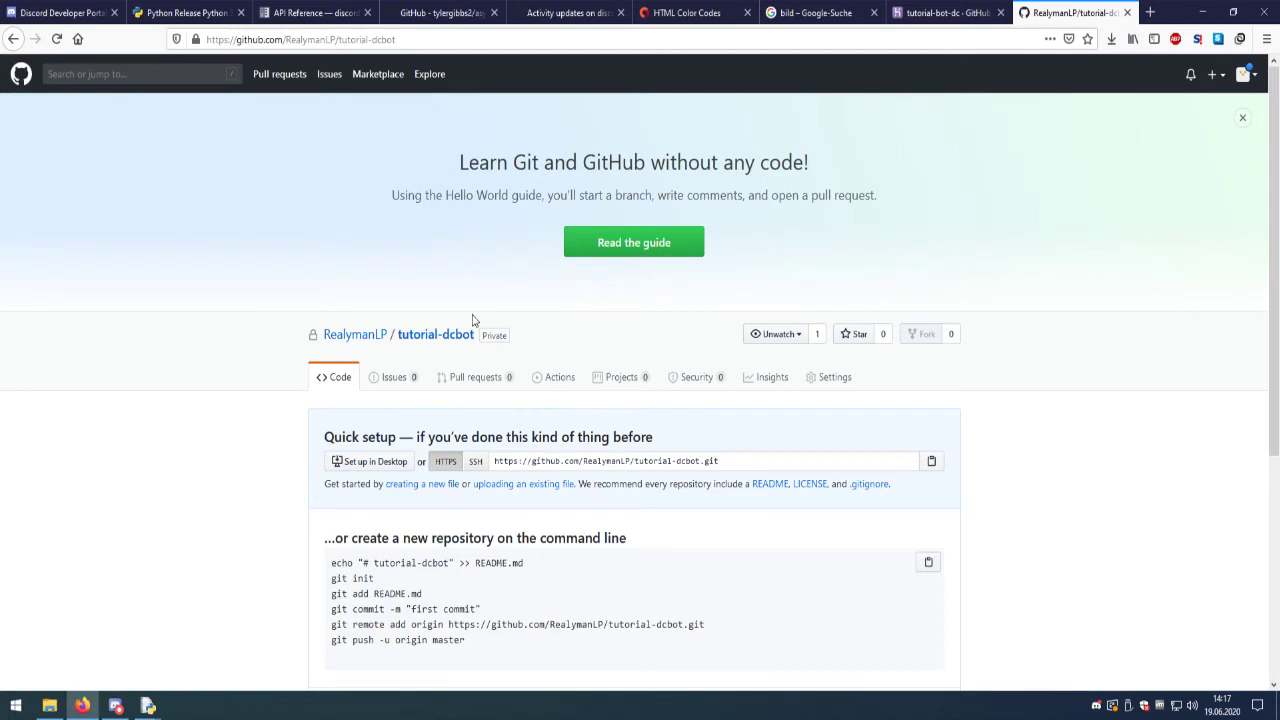
scroll(474, 320, "down", 3)
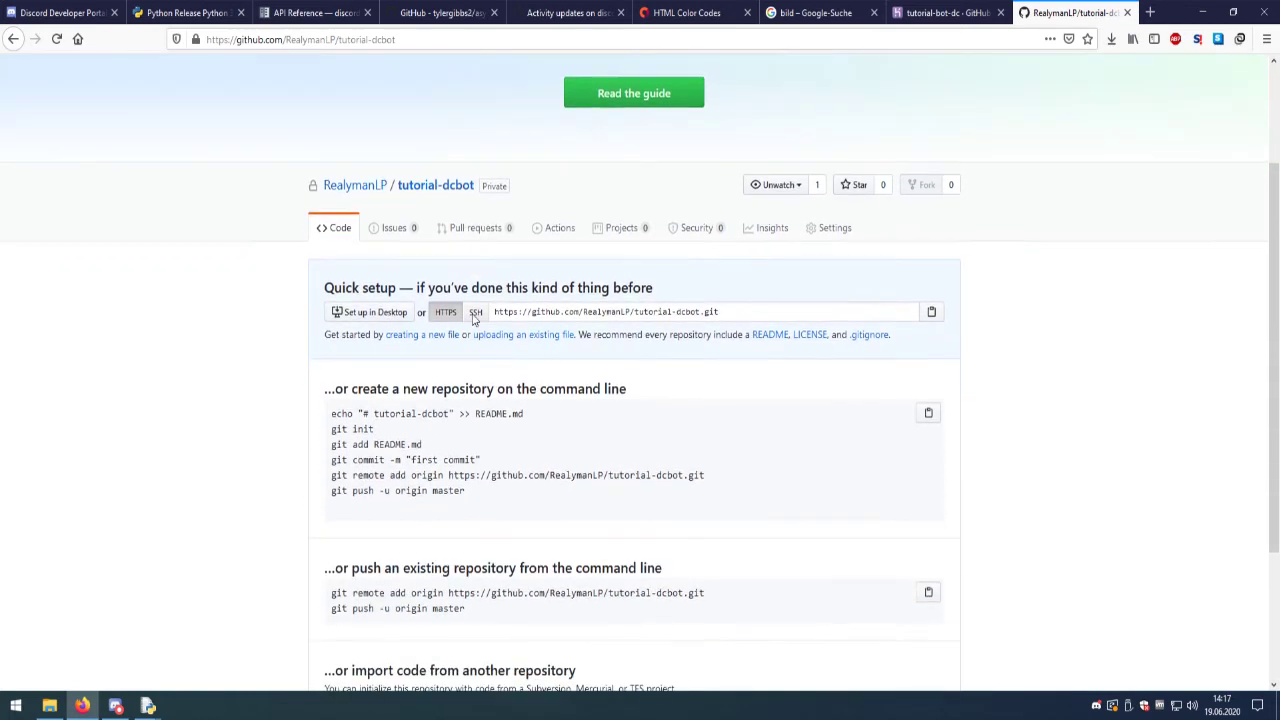
left_click(518, 341)
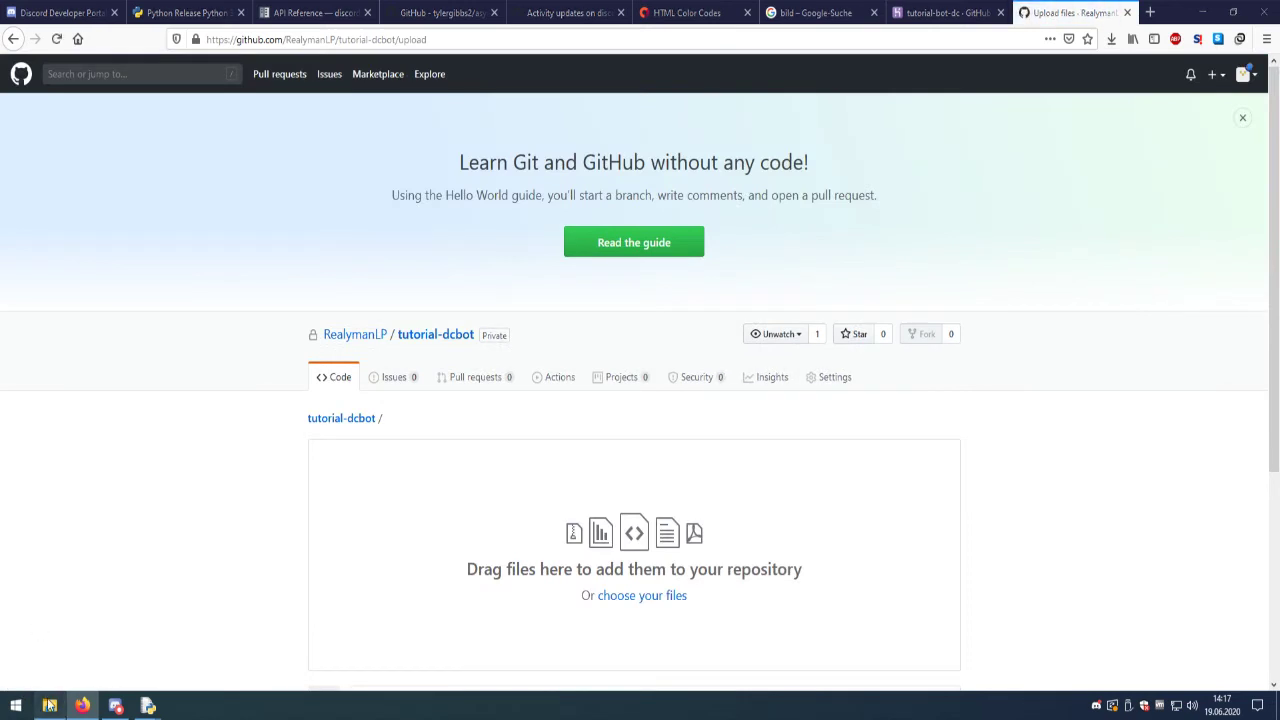
left_click(49, 705)
left_click_drag(681, 331, 426, 517)
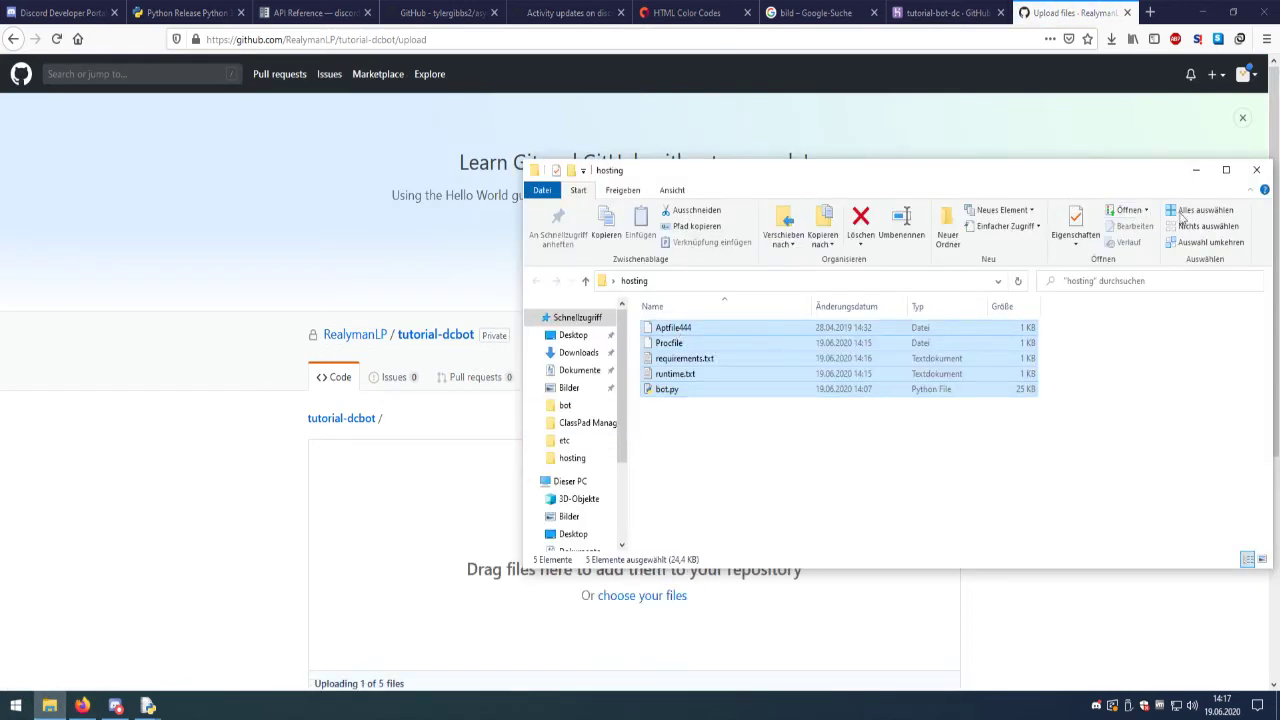
left_click(1196, 170)
- Commit the uploaded files to the repository and check the resulting file list
scroll(1037, 286, "down", 3)
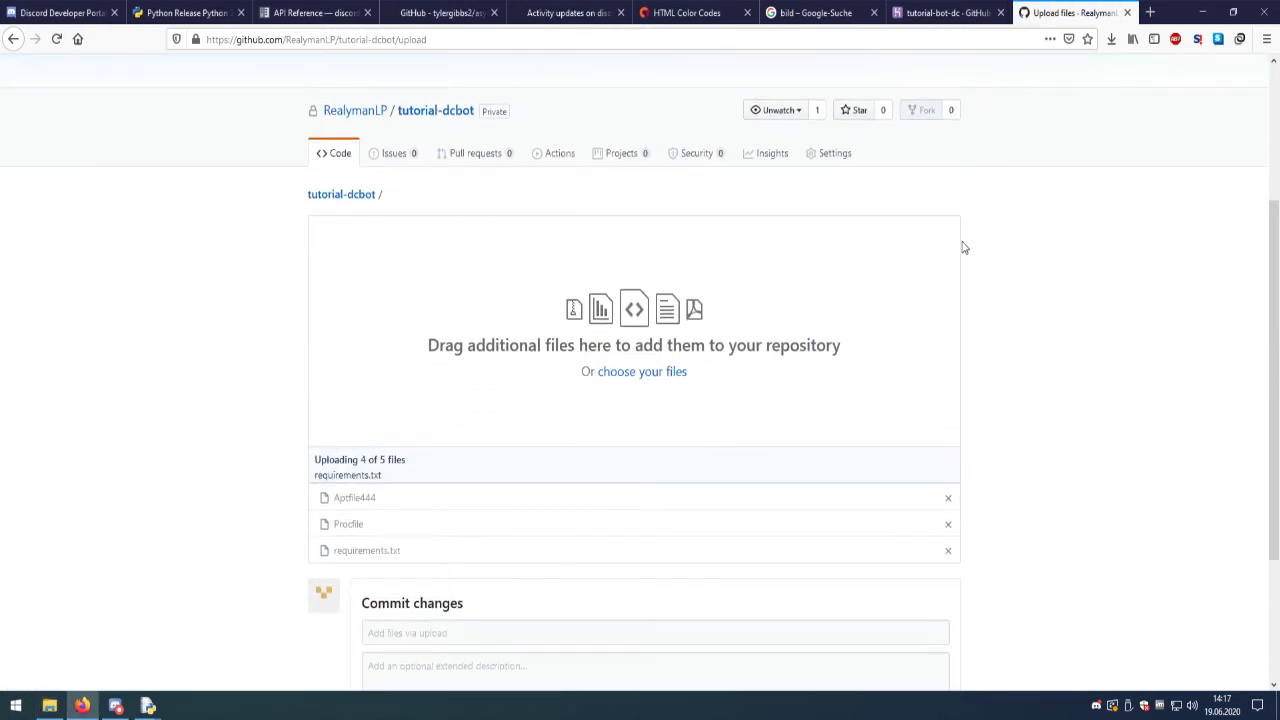
scroll(963, 247, "down", 3)
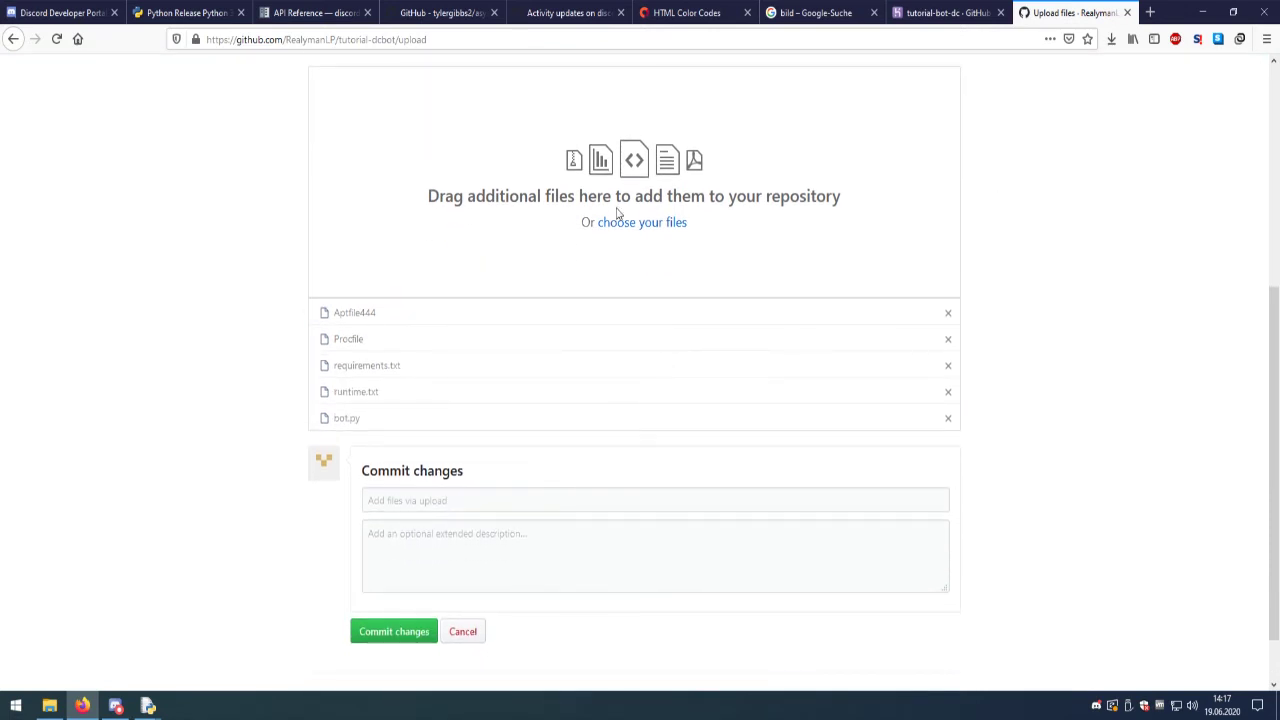
left_click(385, 638)
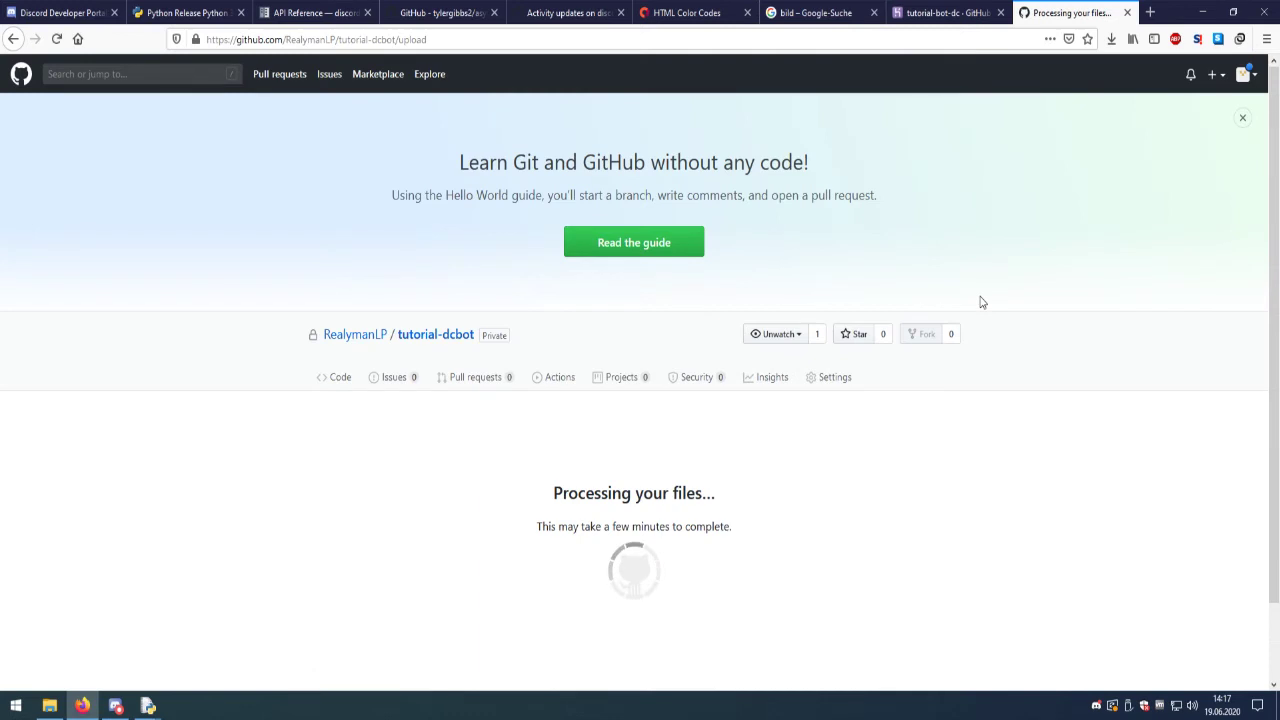
scroll(981, 302, "down", 1)
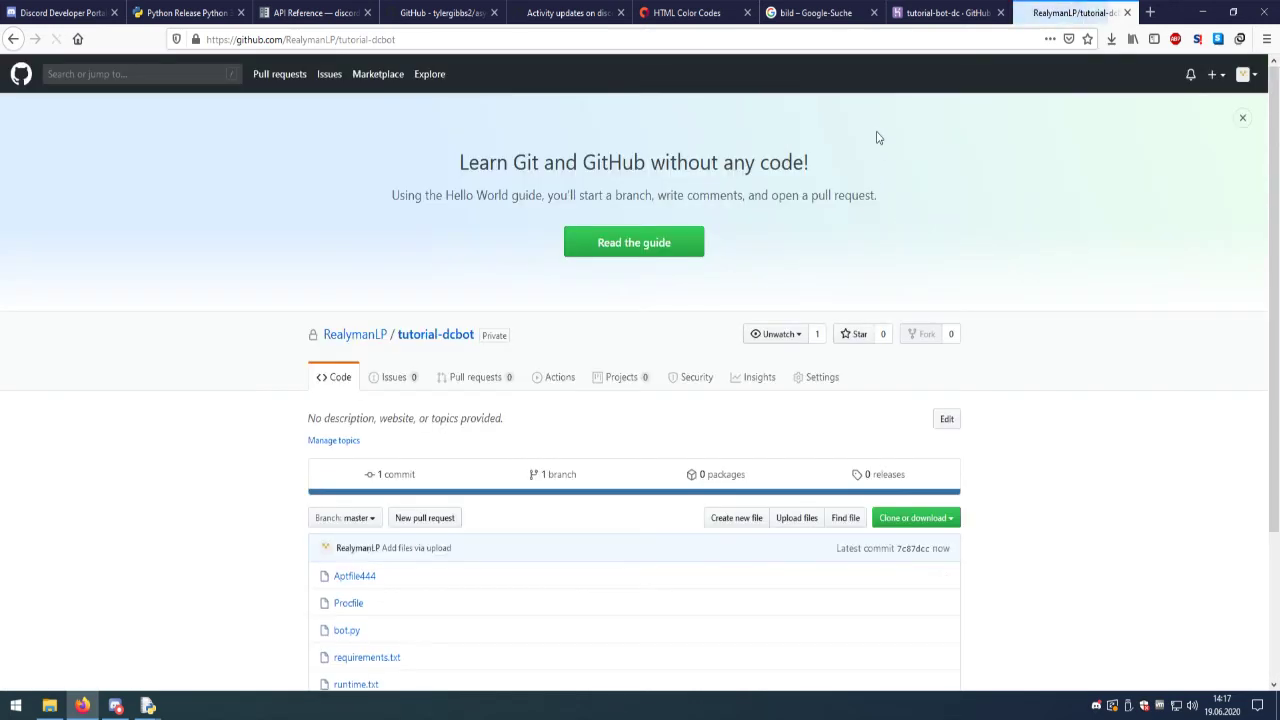
scroll(870, 180, "down", 3)
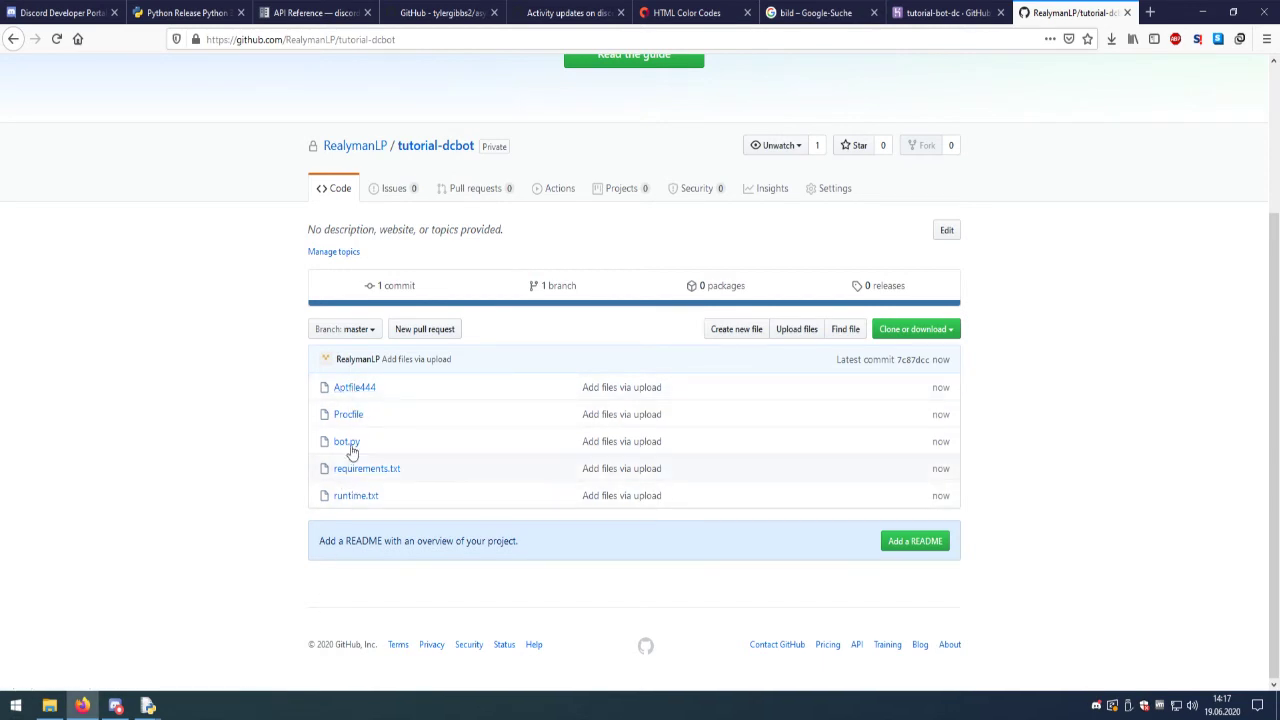
- Check the Heroku app's repository search options and copy the repository name tutorial-dcbot from GitHub
left_click(944, 12)
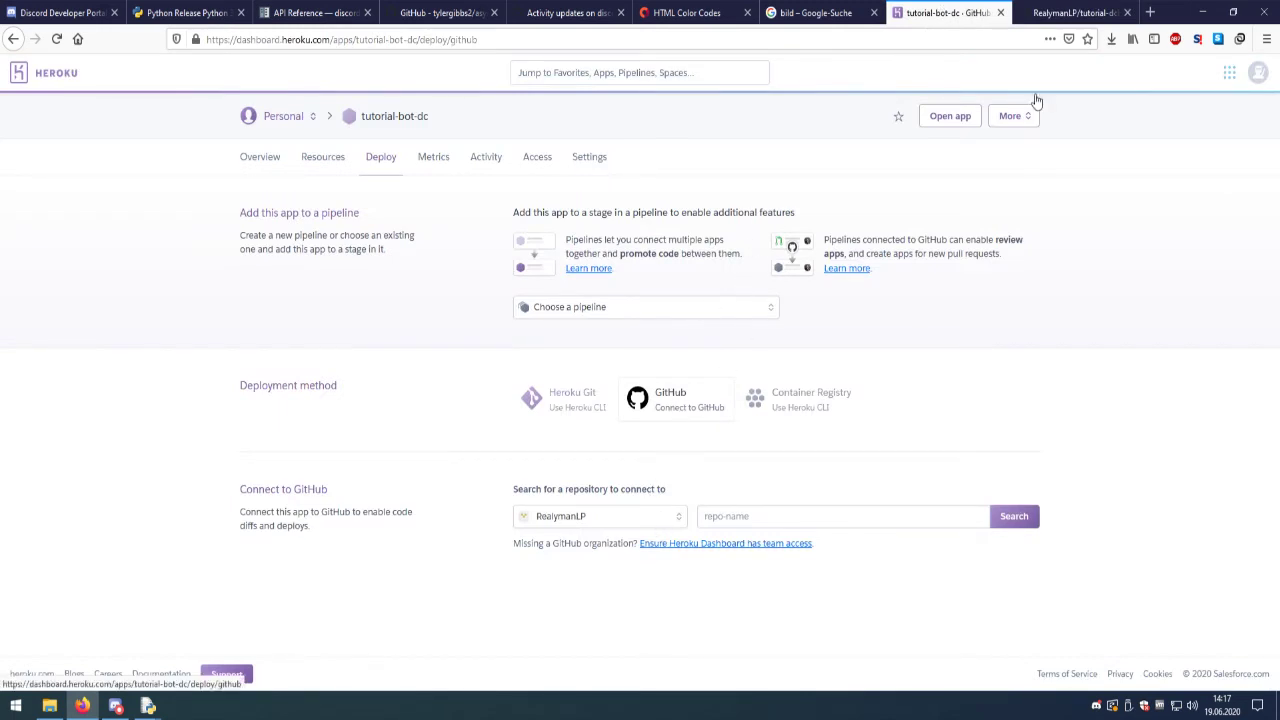
left_click(1112, 12)
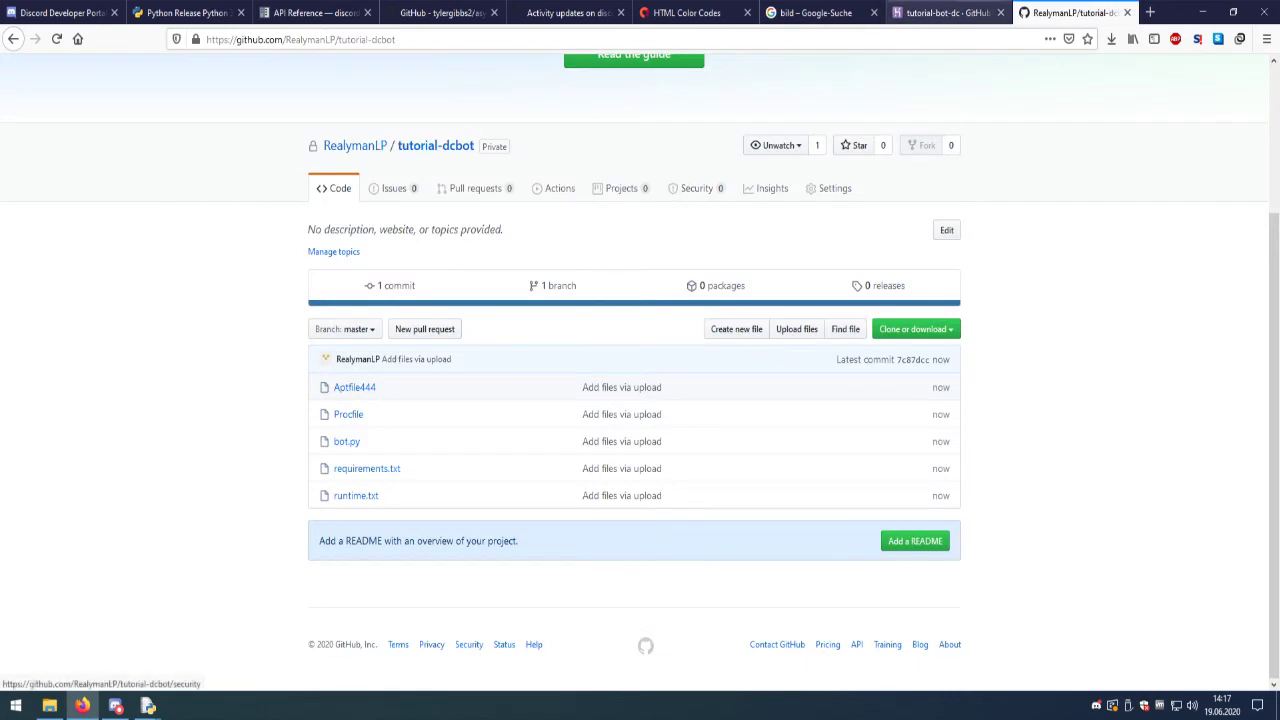
left_click(934, 14)
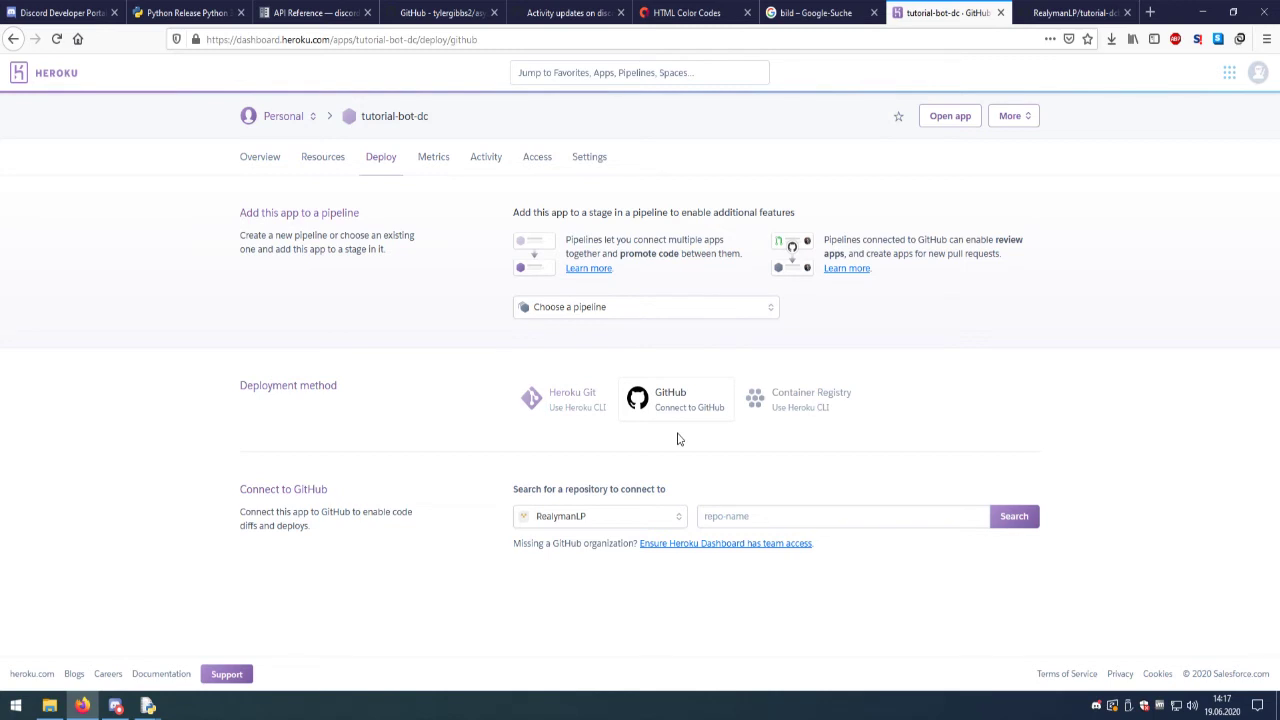
left_click(627, 516)
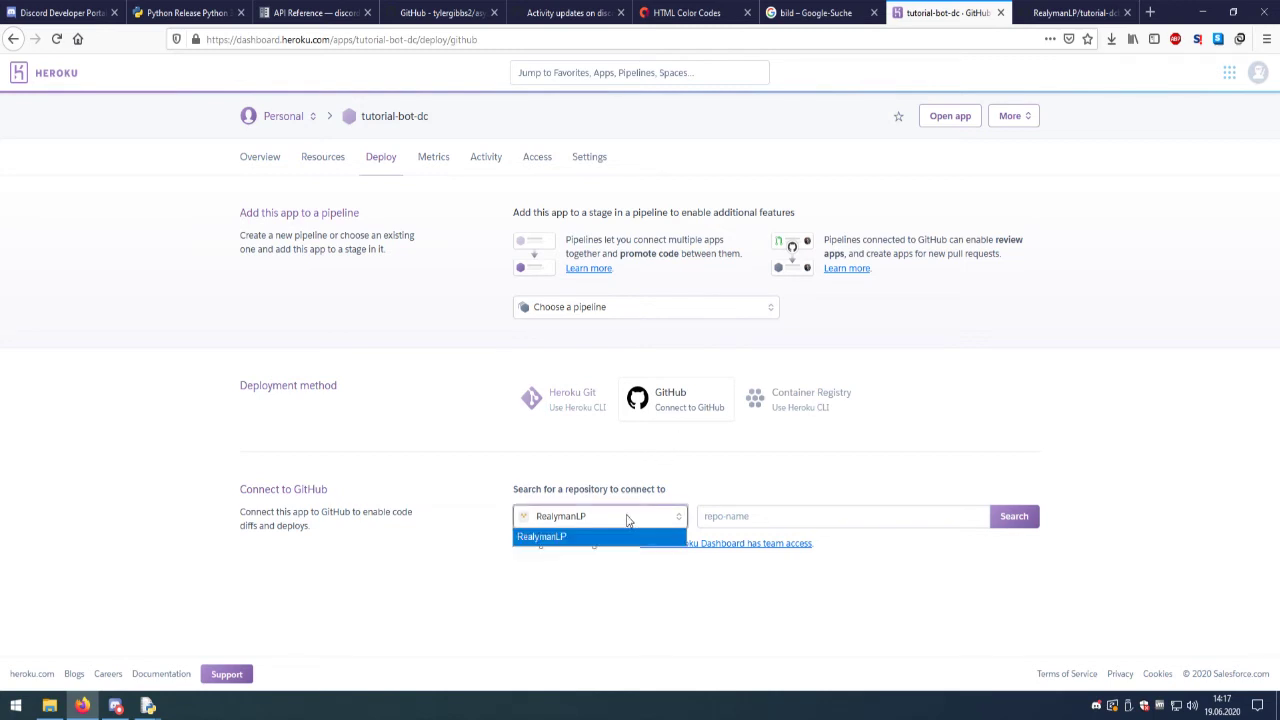
left_click(701, 515)
left_click(1075, 12)
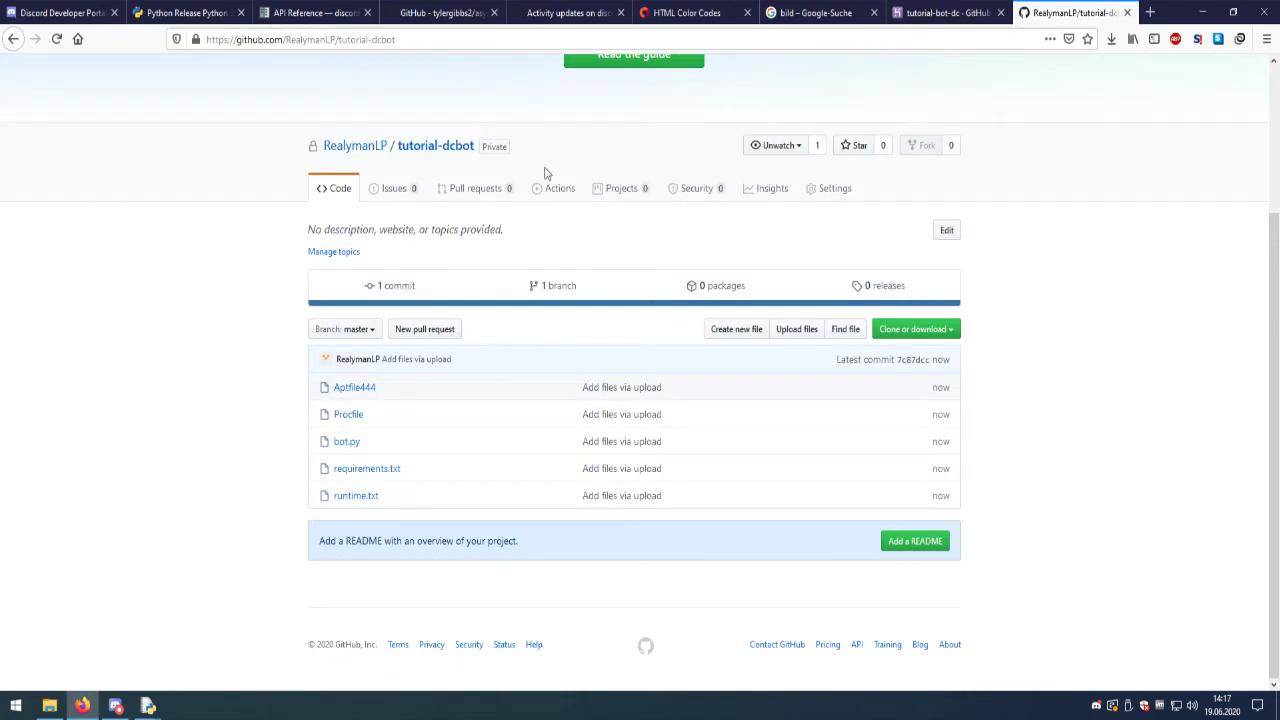
left_click_drag(476, 148, 396, 145)
right_click(409, 152)
left_click(447, 274)
- Search for the tutorial-dcbot repository on Heroku and connect it to the tutorial-bot-dc app
left_click(935, 13)
left_click(788, 511)
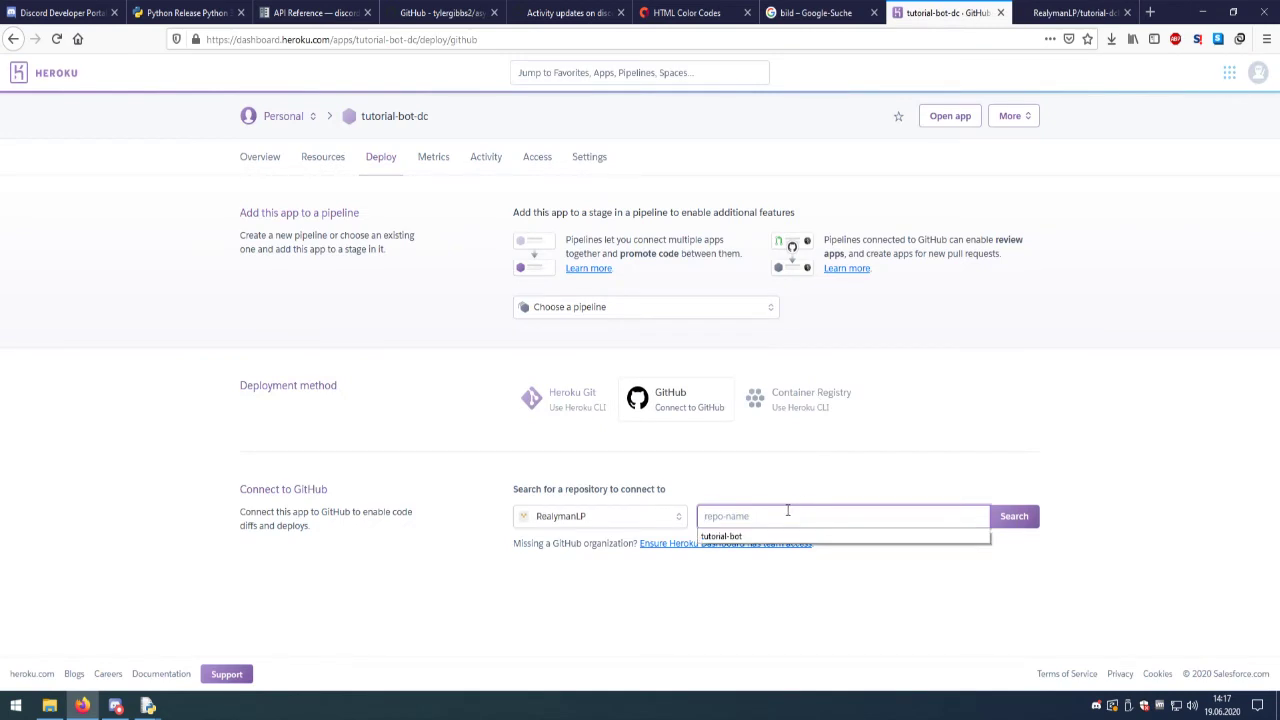
key("ctrl+v")
left_click(1012, 518)
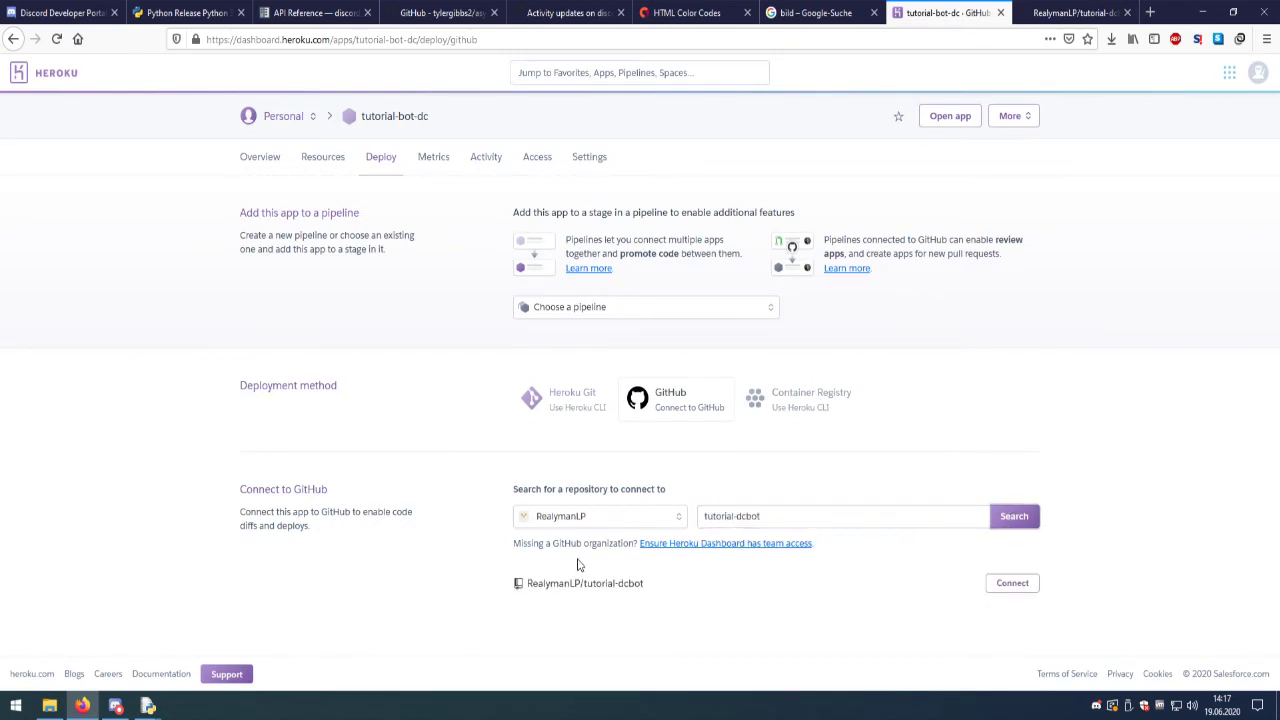
left_click(1012, 583)
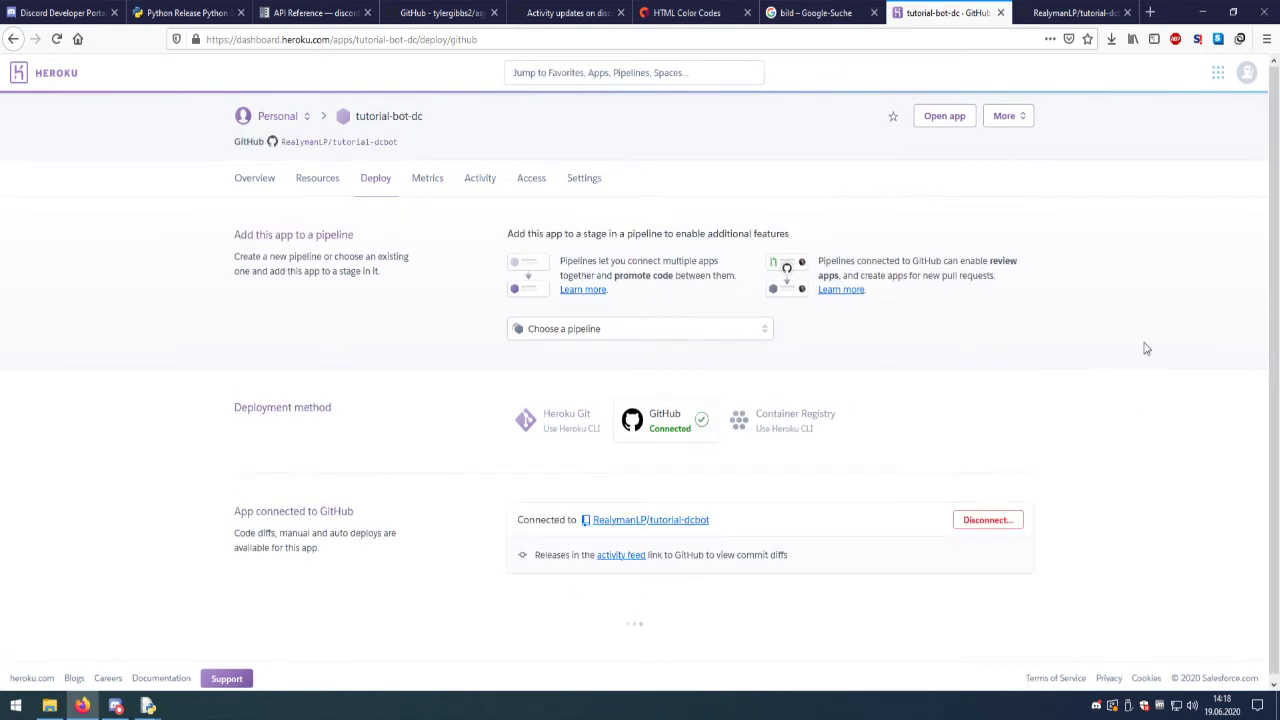
- Manually deploy the master branch of the connected repository to the app
scroll(1127, 344, "down", 3)
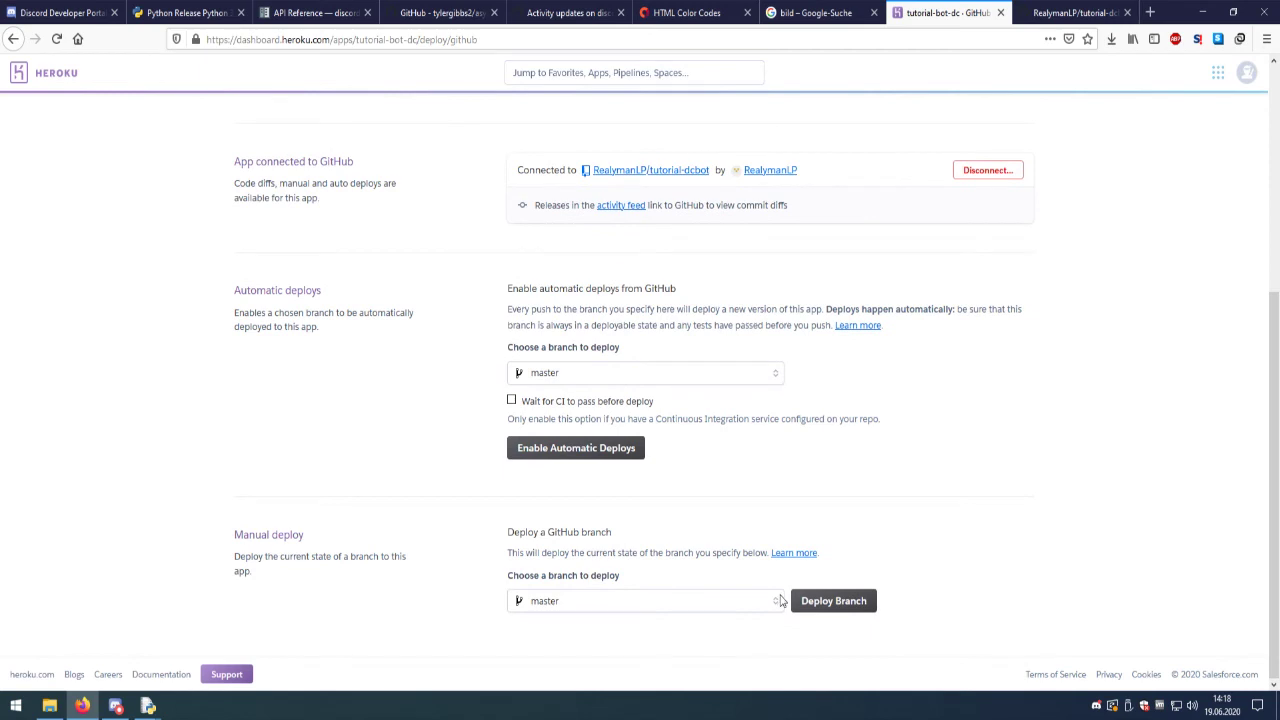
left_click(835, 602)
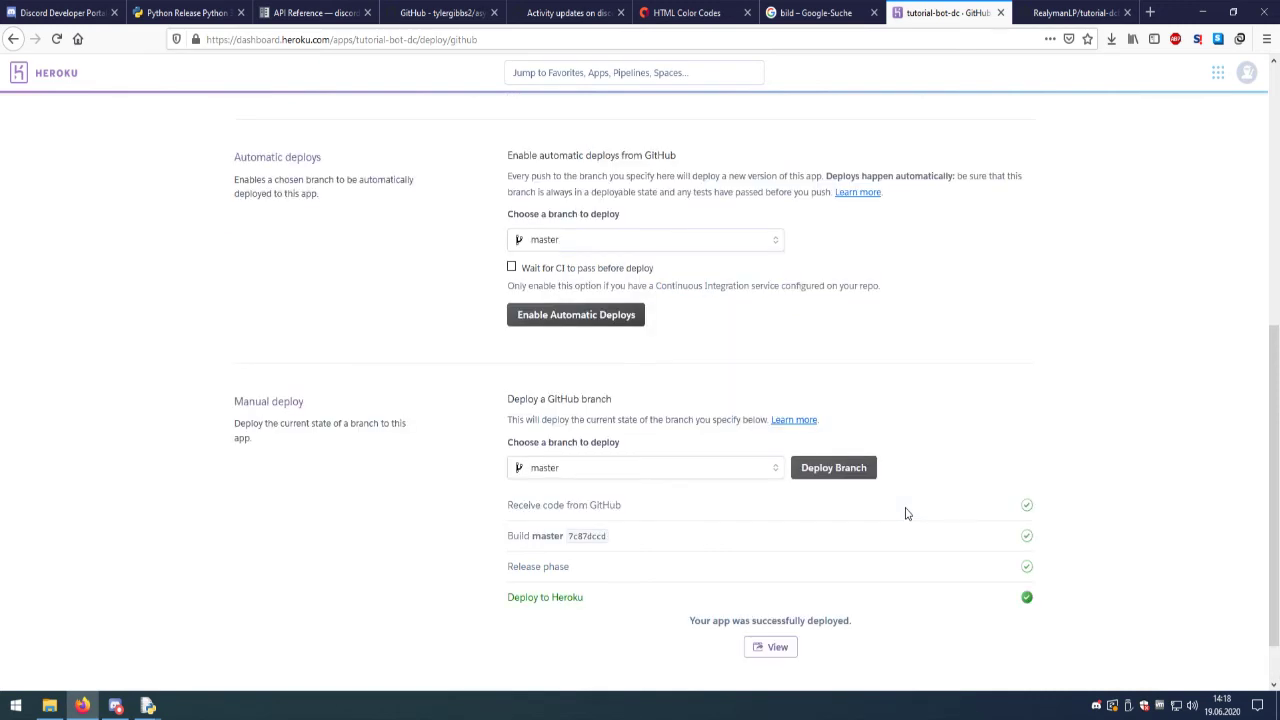
scroll(1028, 597, "up", 5)
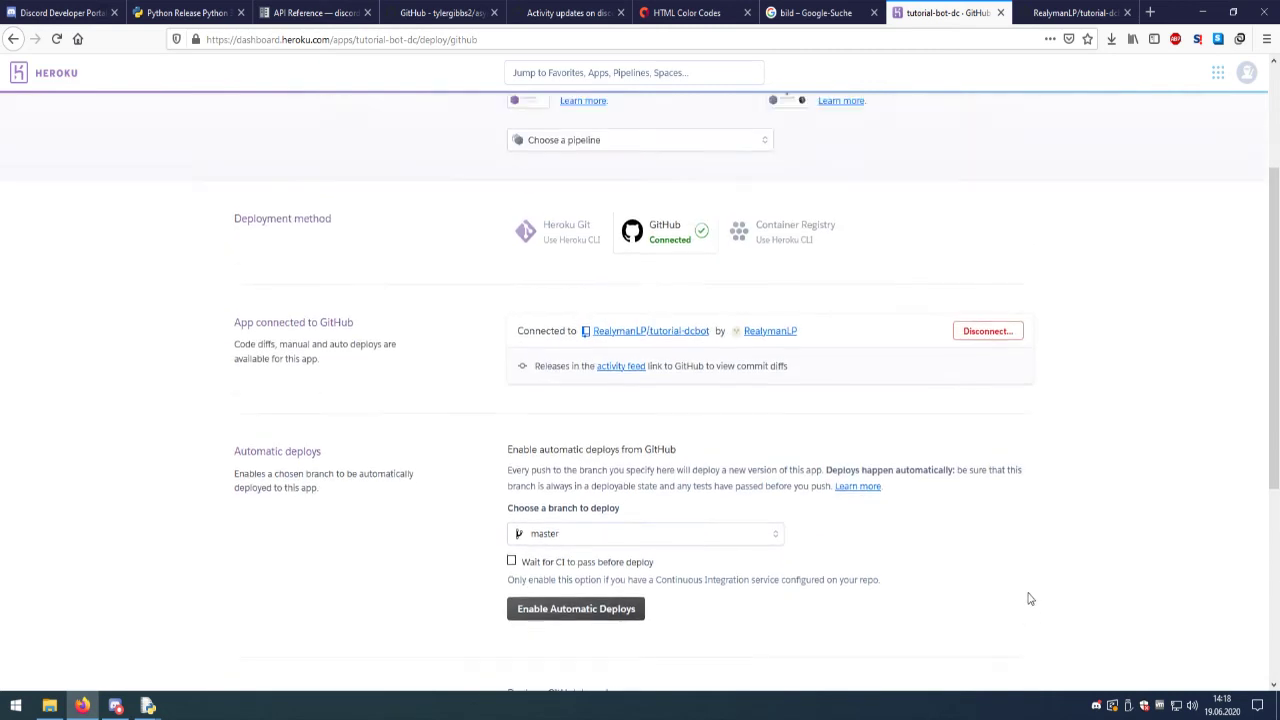
- Reload the app's resources and turn on the free worker dyno running python bot.py
left_click(310, 175)
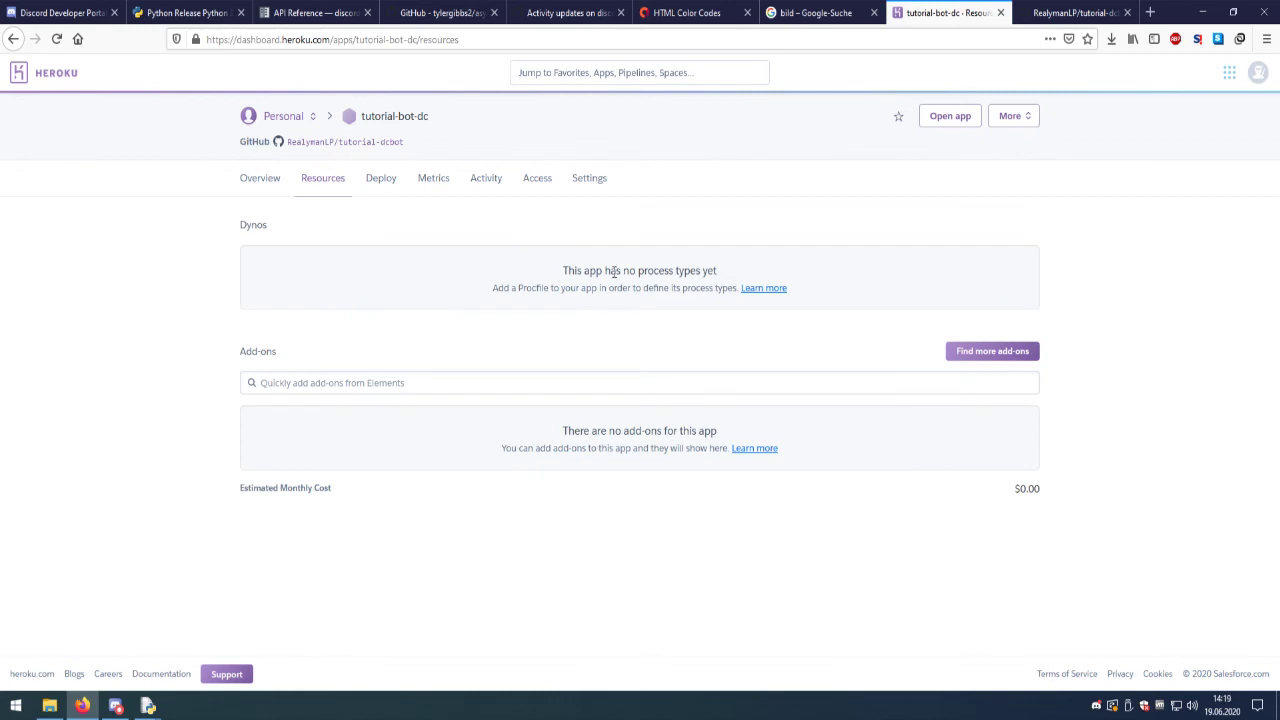
left_click(57, 39)
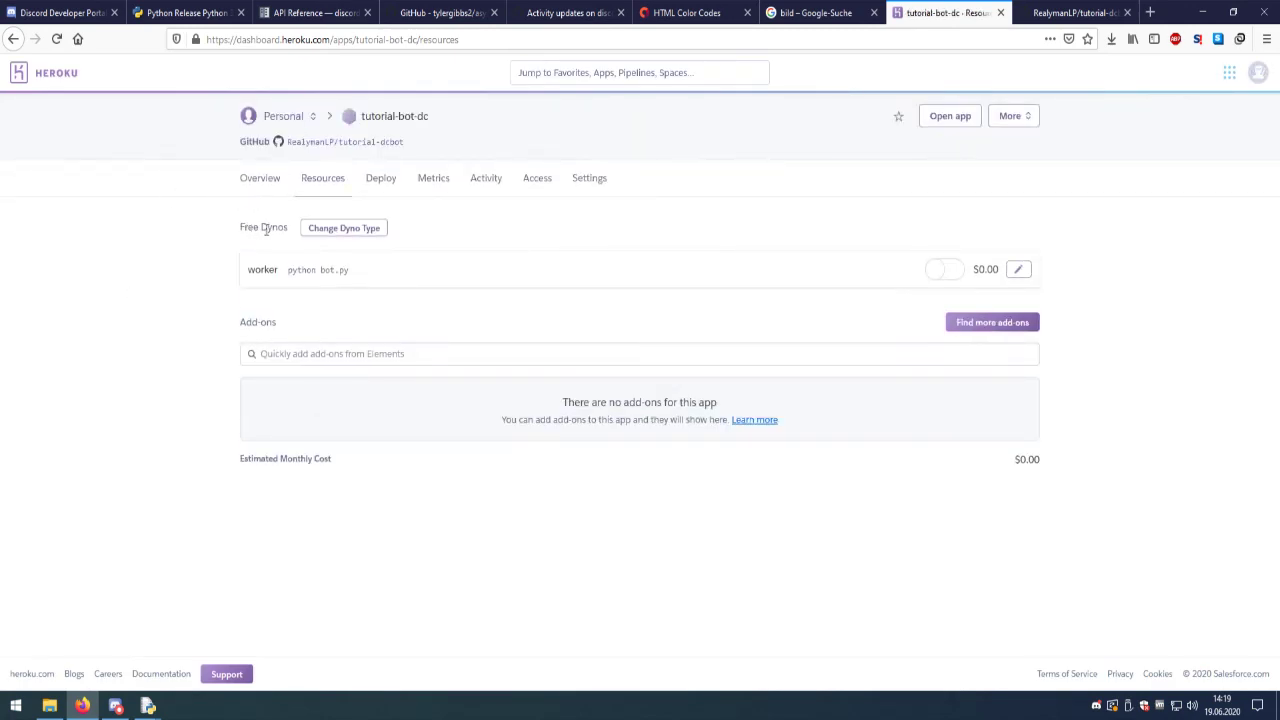
left_click(1020, 278)
left_click(866, 276)
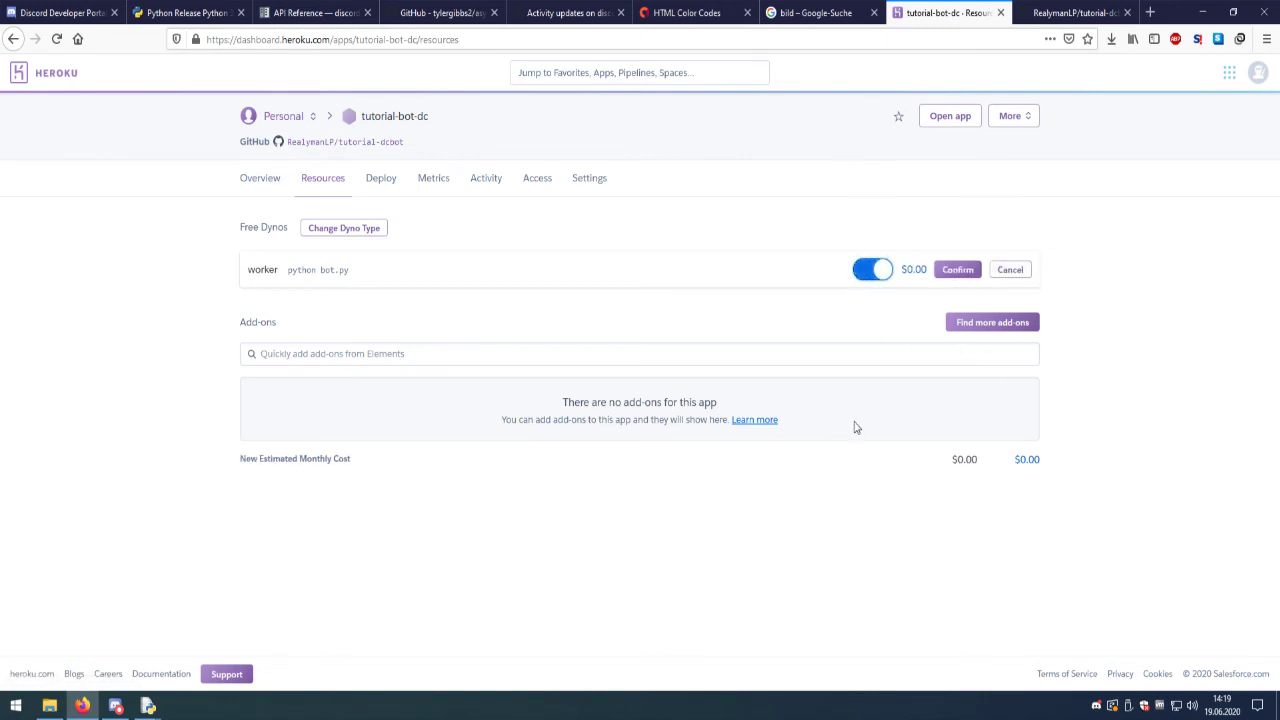
left_click(950, 272)
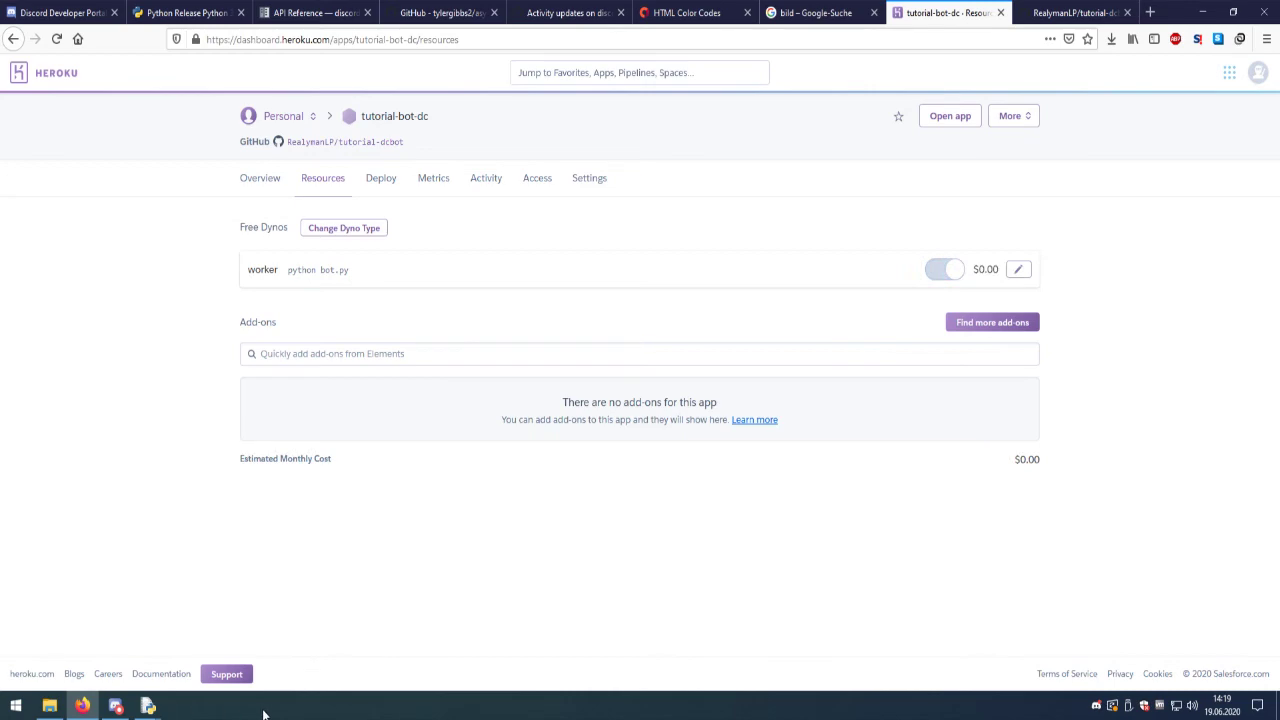
- Close the local Python shell and both script editor windows, including bot.py
mouse_move(148, 706)
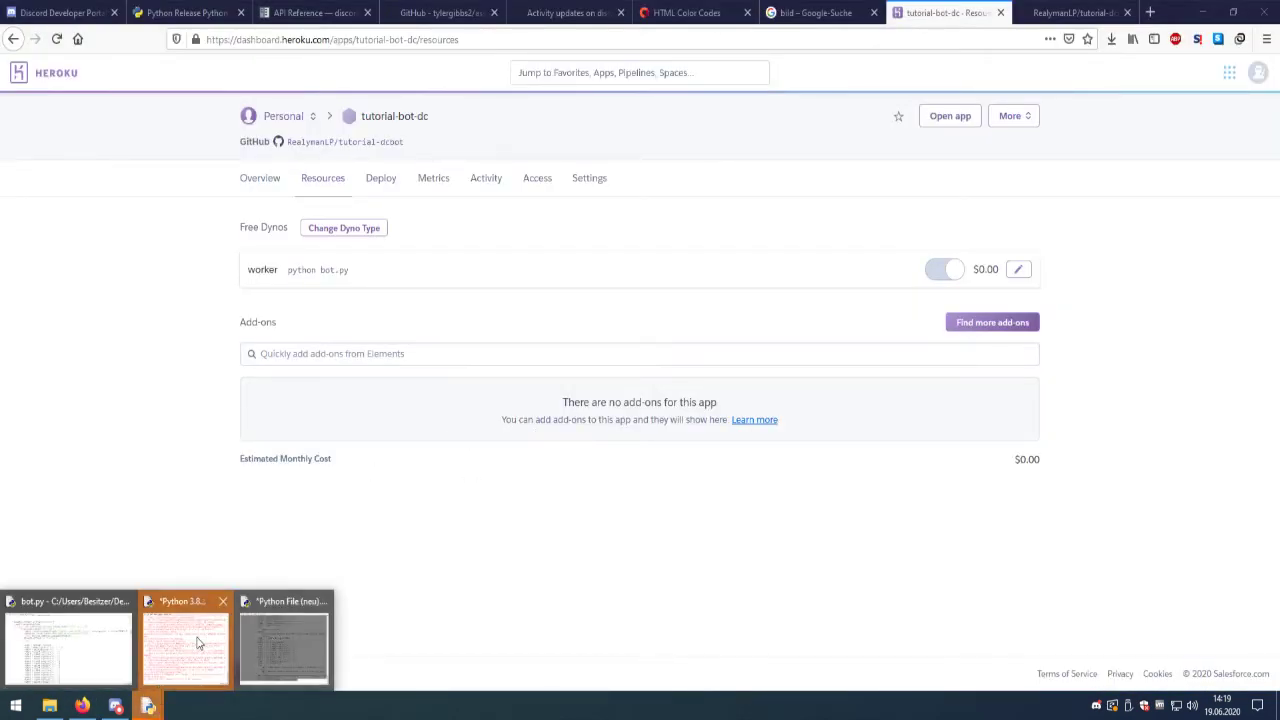
left_click(189, 645)
left_click(632, 407)
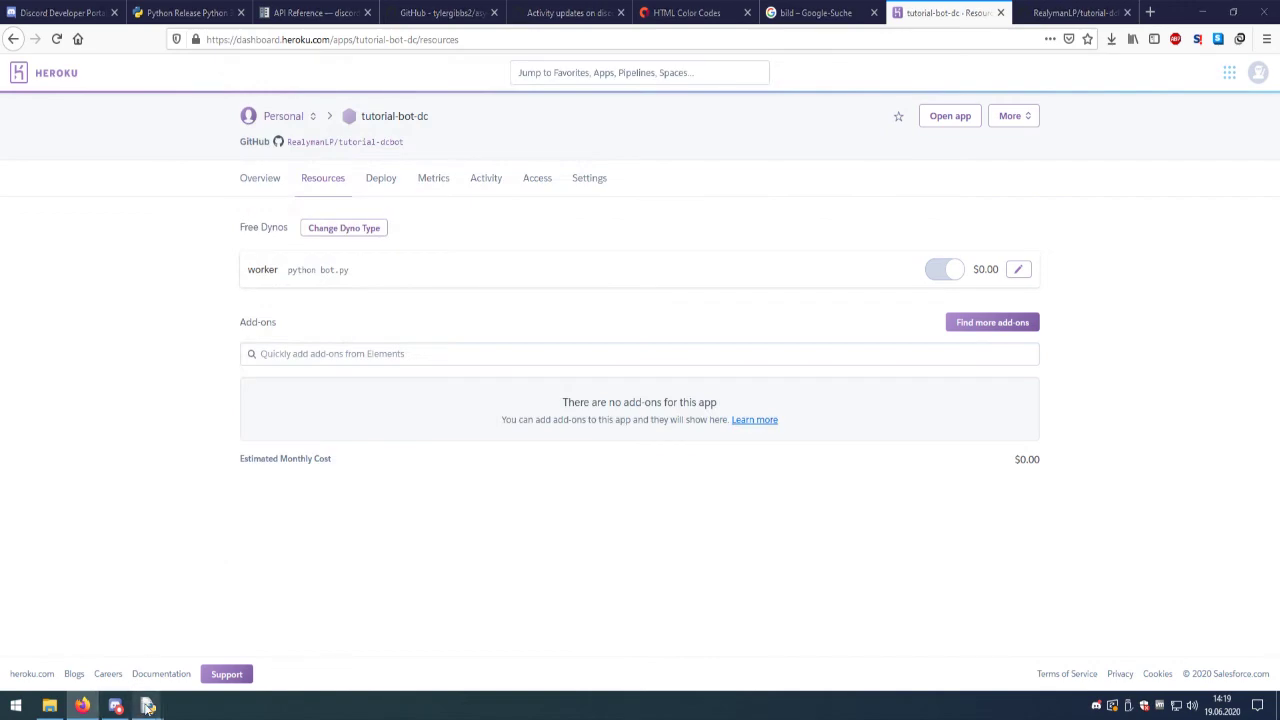
mouse_move(148, 706)
mouse_move(214, 601)
left_click(236, 580)
left_click(683, 407)
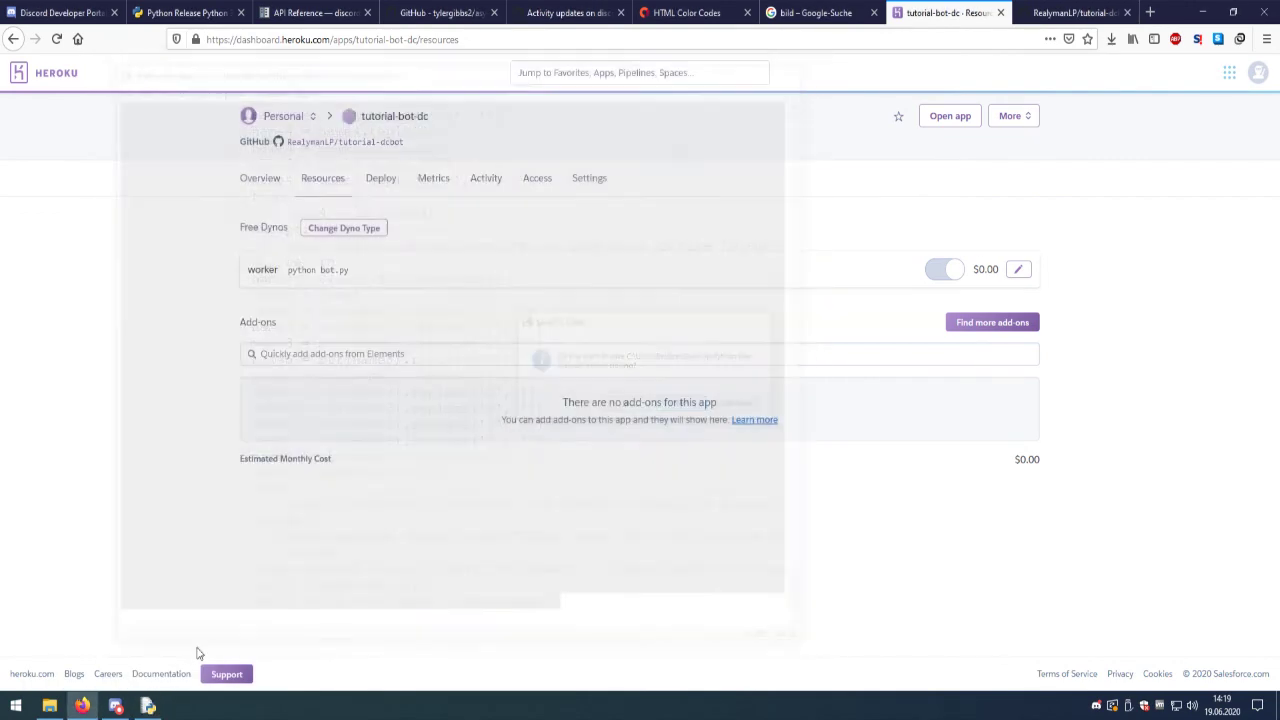
mouse_move(148, 706)
mouse_move(282, 565)
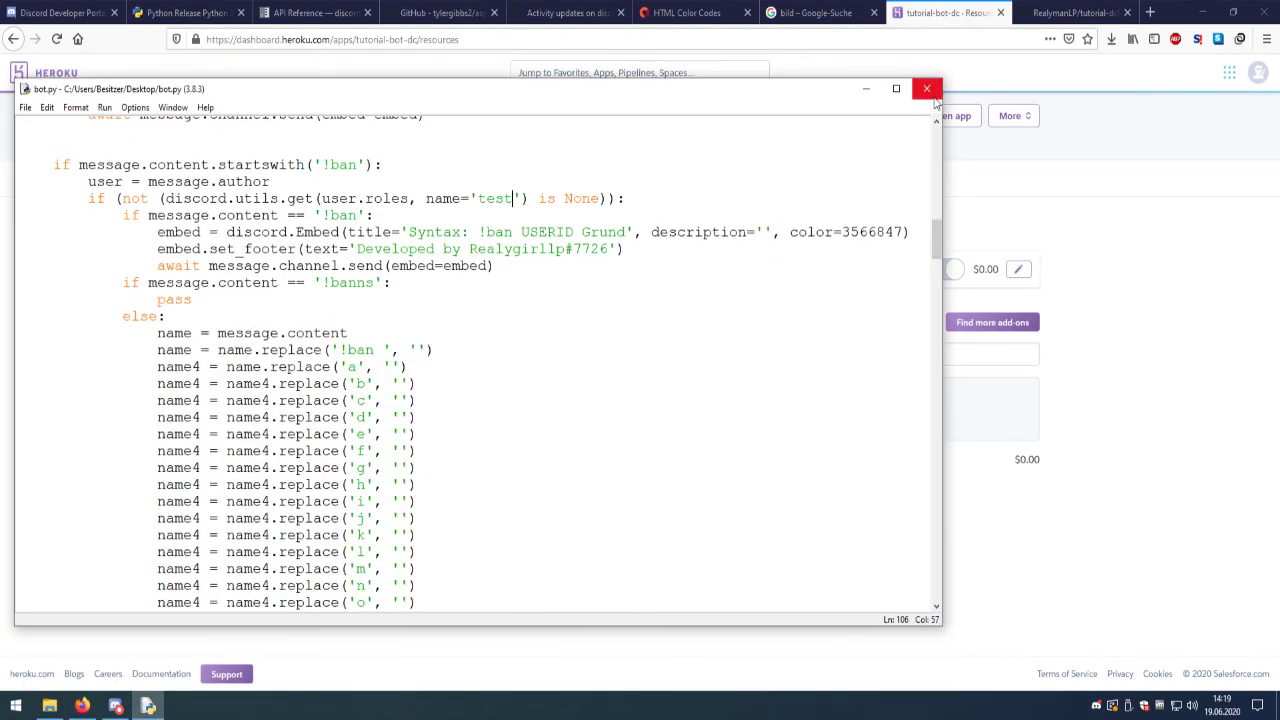
left_click(229, 583)
- Switch to Discord, send !embed in the tutorial-bot channel of the RM Test server, and minimize Discord
left_click(116, 706)
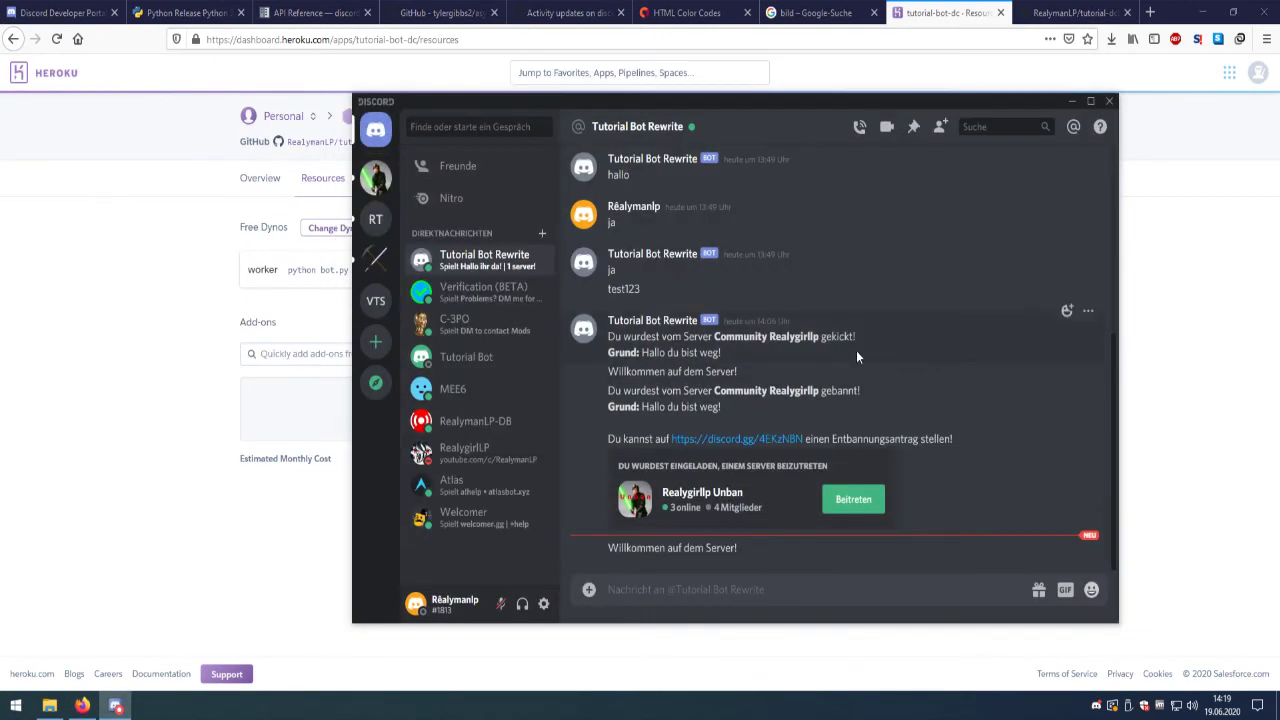
left_click(375, 219)
type("!mebed")
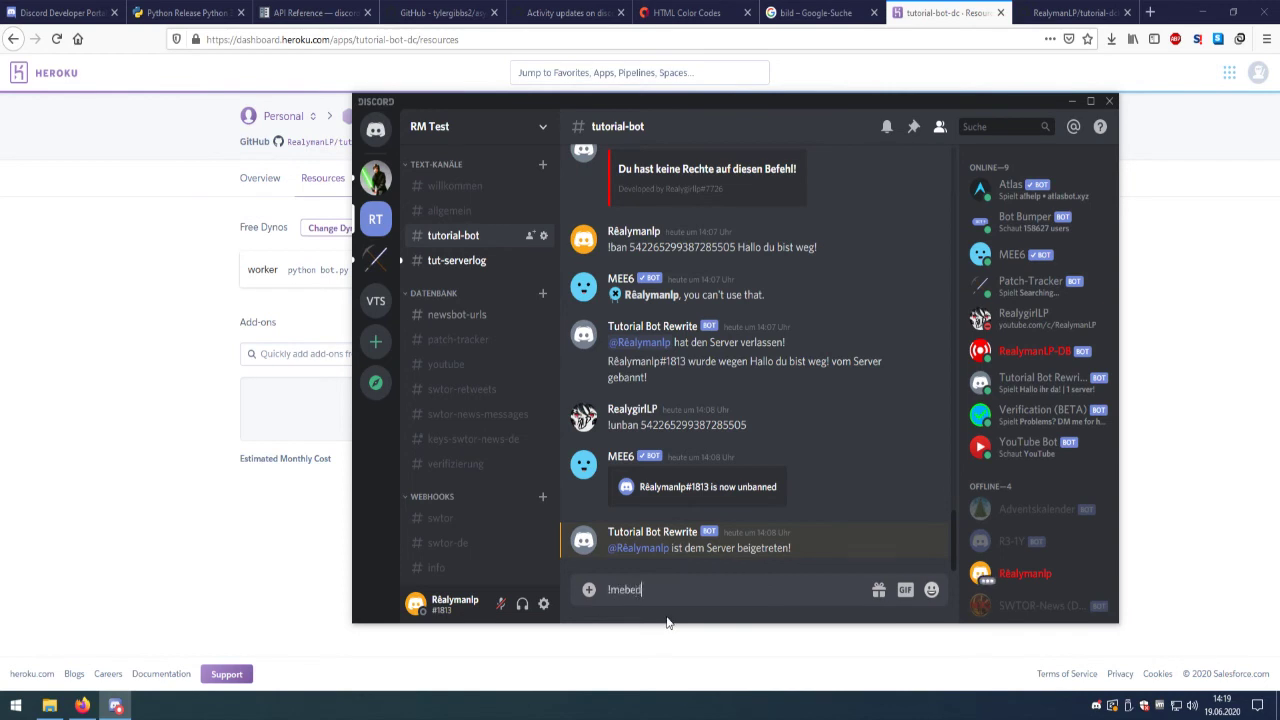
type("embed")
key("Return")
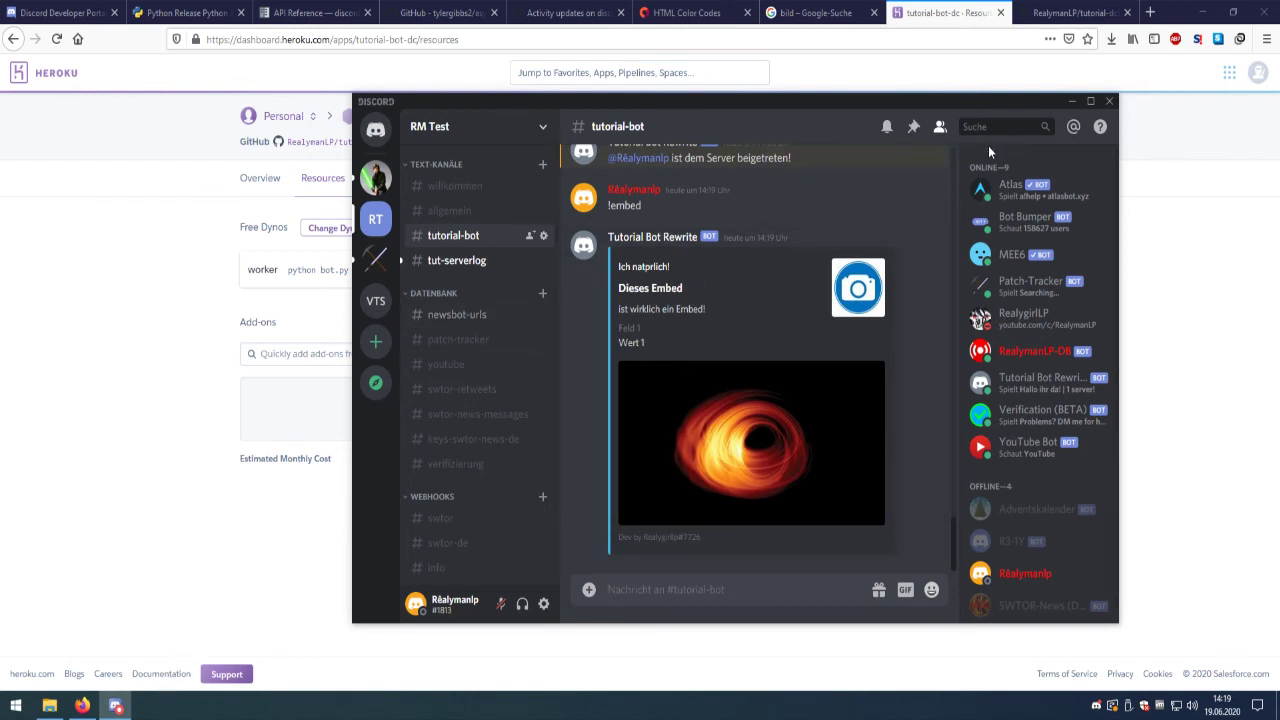
left_click(1072, 102)
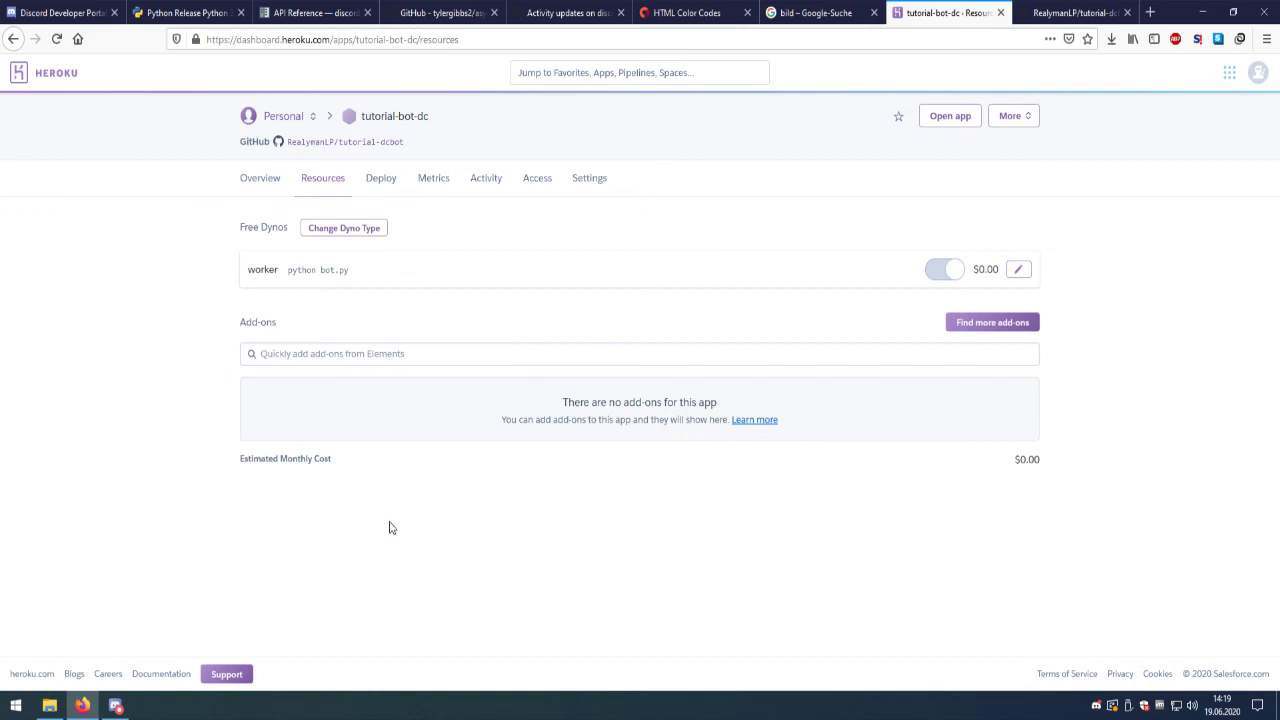
- Turn off the worker dyno running python bot.py and confirm the change
left_click(1018, 270)
left_click(872, 269)
left_click(957, 270)
- Review the repository files on GitHub and the manual deploy section of the Heroku app
left_click(1065, 13)
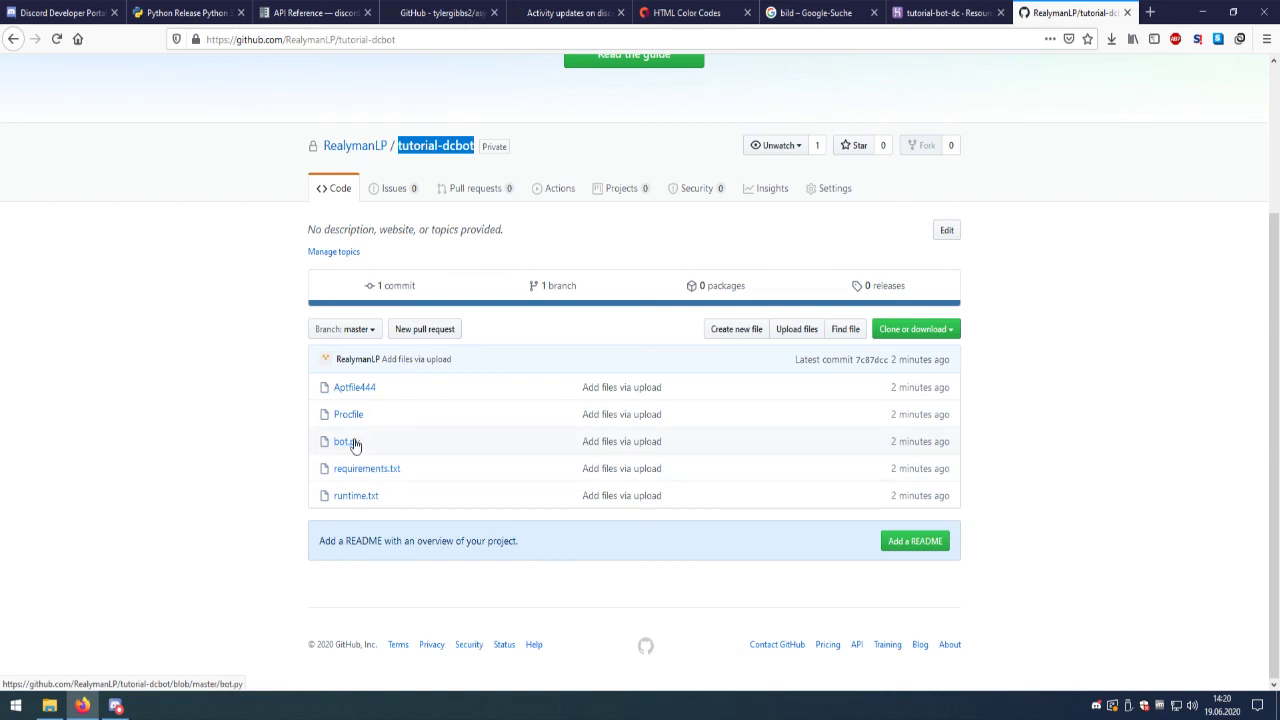
left_click(958, 12)
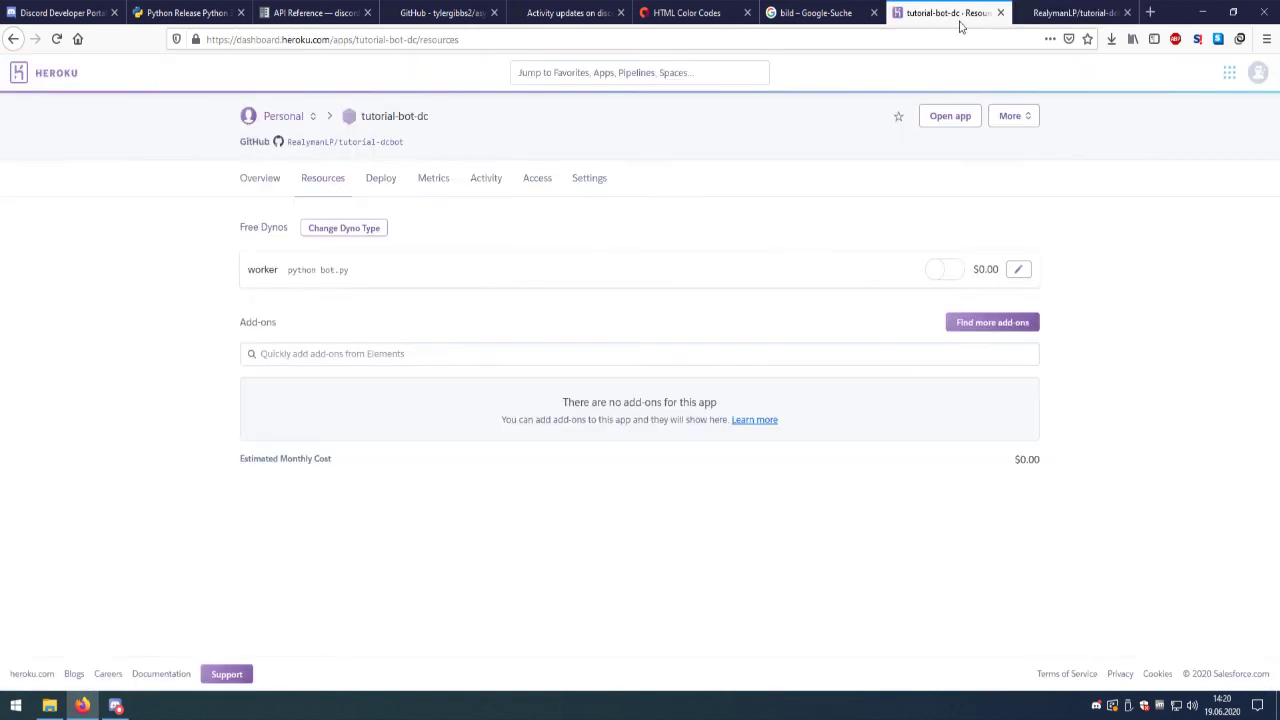
left_click(394, 188)
scroll(937, 329, "down", 5)
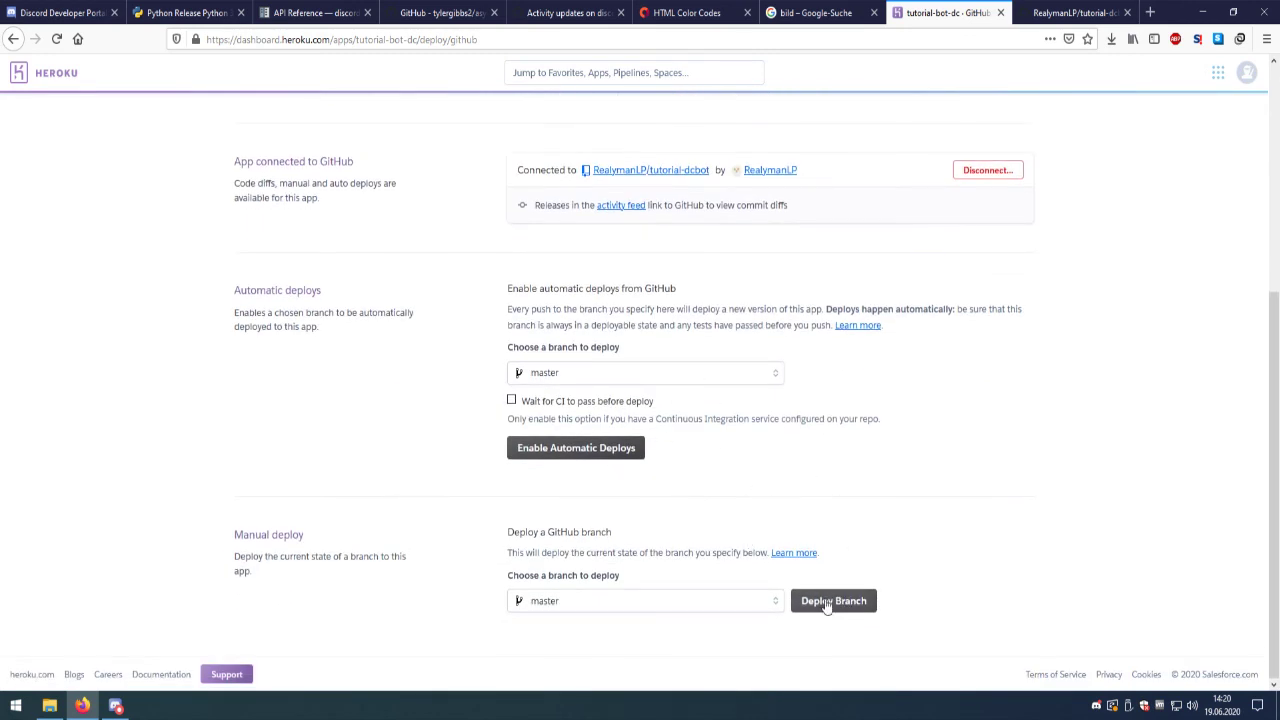
scroll(909, 286, "up", 5)
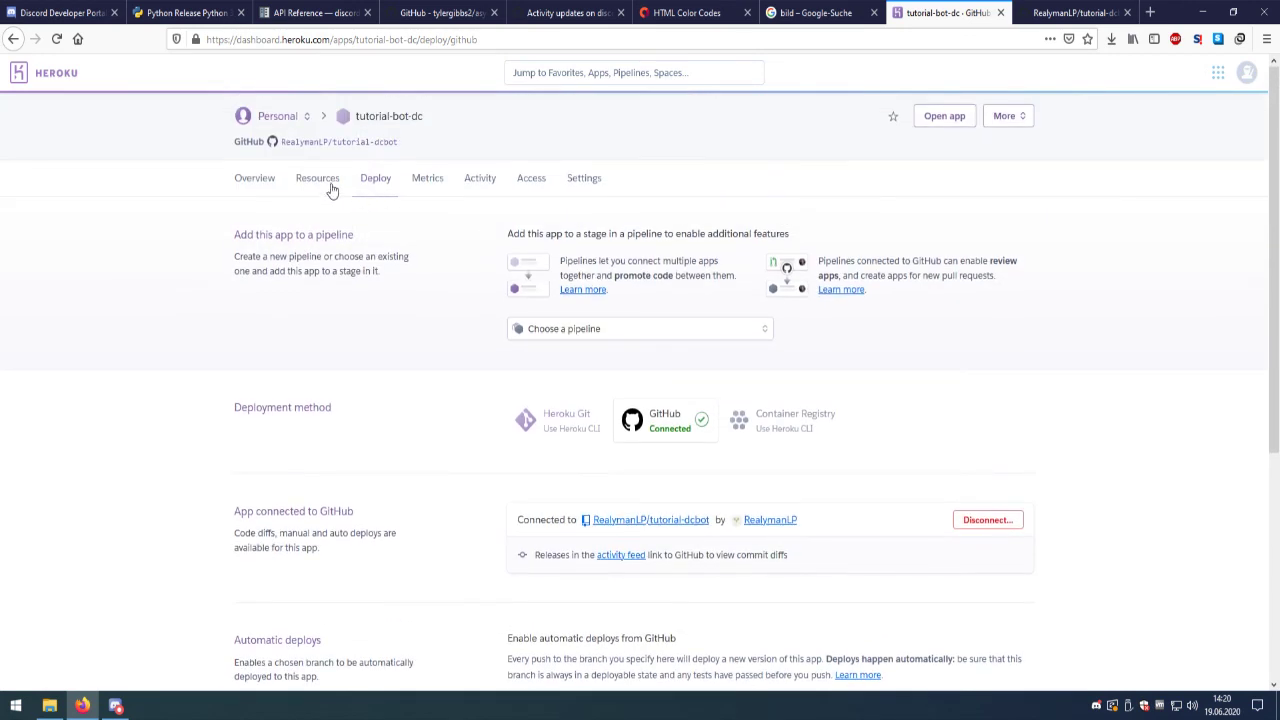
- Return to the app's resources, switch the worker dyno back on and confirm
left_click(327, 182)
left_click(1018, 269)
left_click(871, 271)
left_click(960, 270)
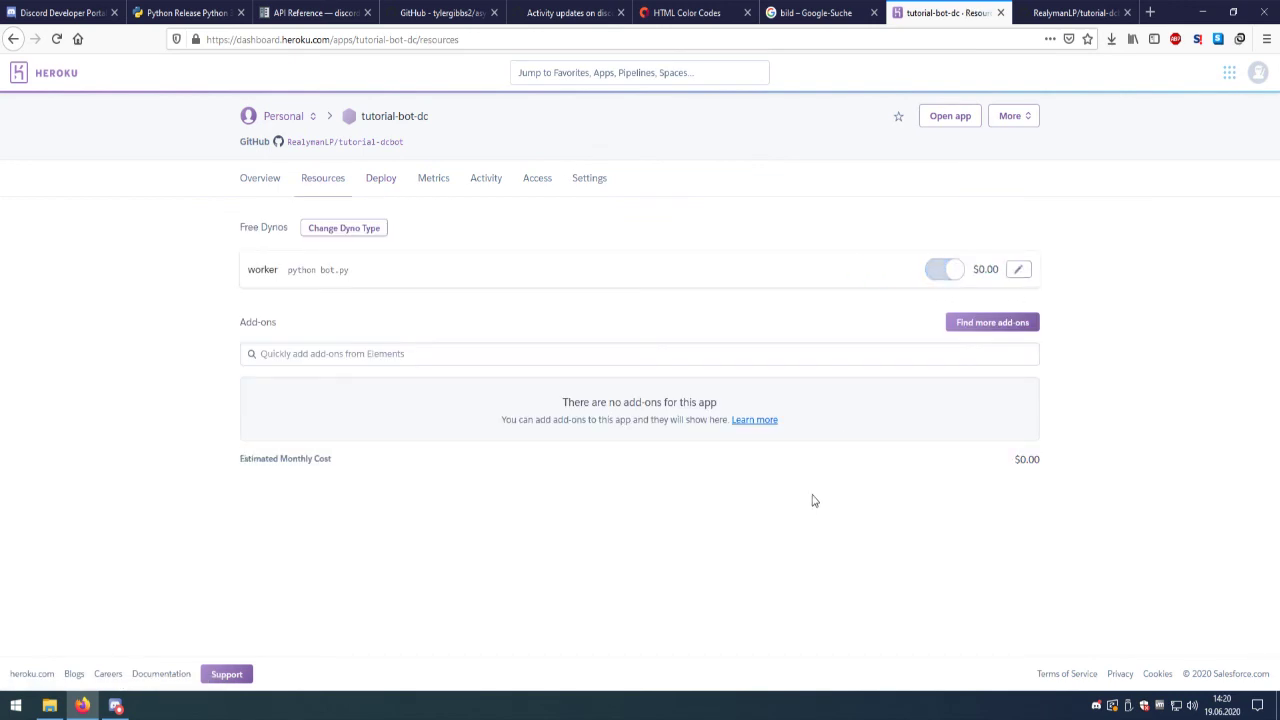